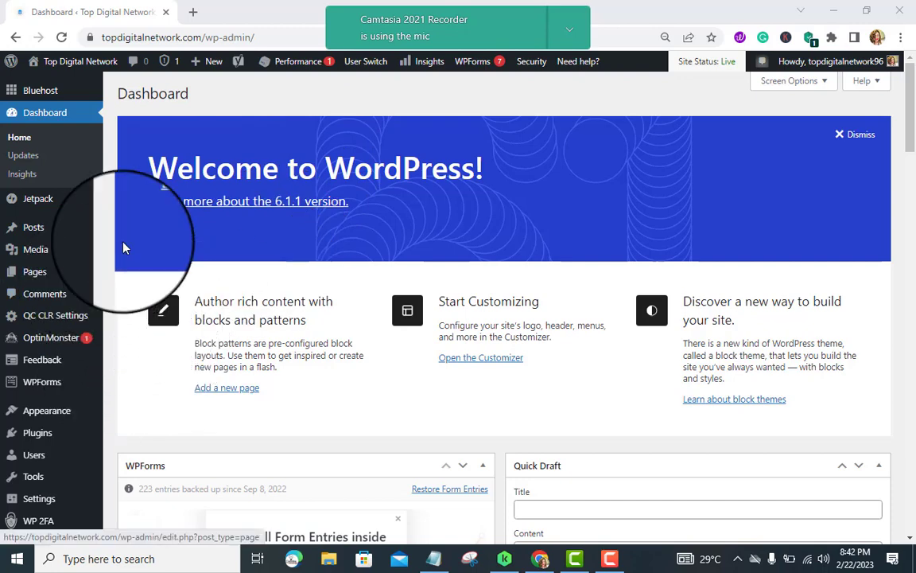
# - Open the live Top Digital Network site in a separate browser tab and look over its homepage
pyautogui.scroll(-2, 110, 217)
pyautogui.scroll(2, 57, 134)
pyautogui.moveTo(47, 62)
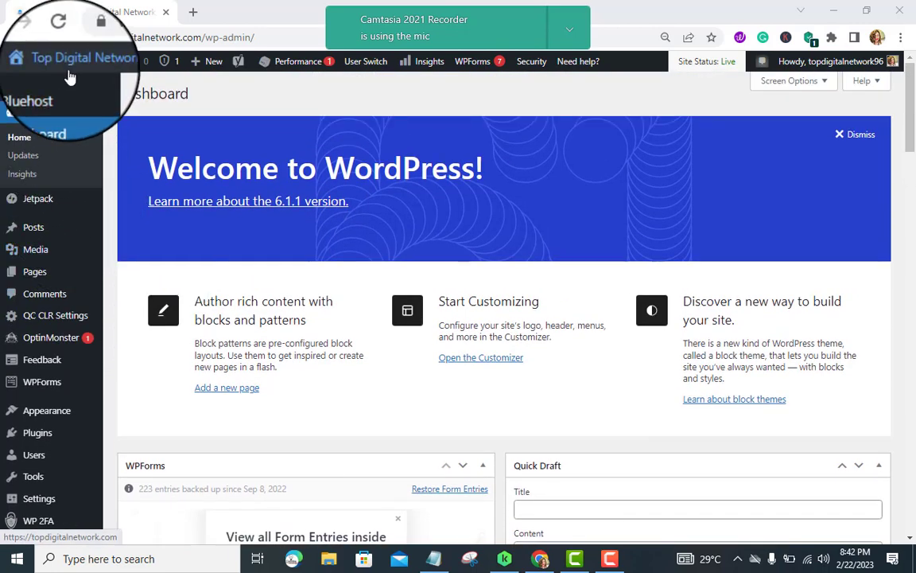
pyautogui.rightClick(56, 80)
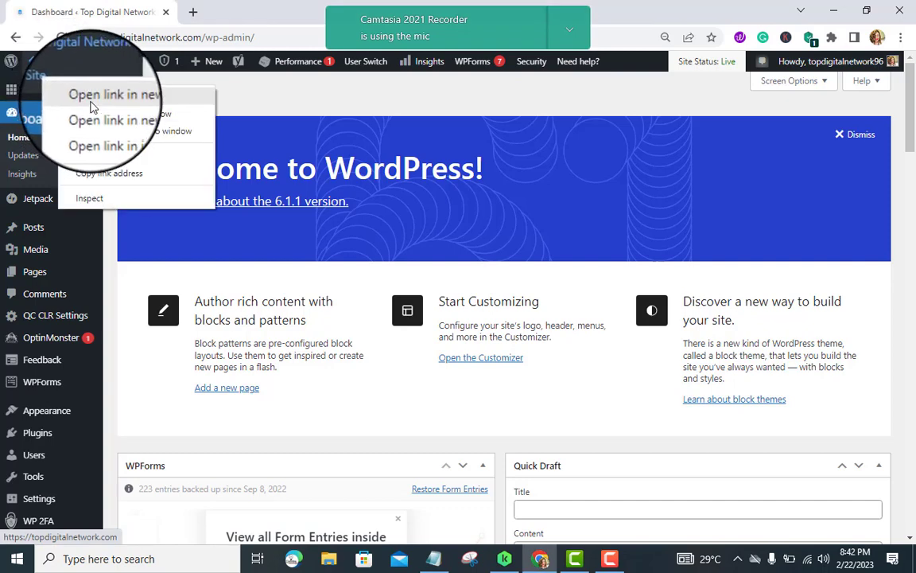
pyautogui.click(67, 97)
pyautogui.click(254, 14)
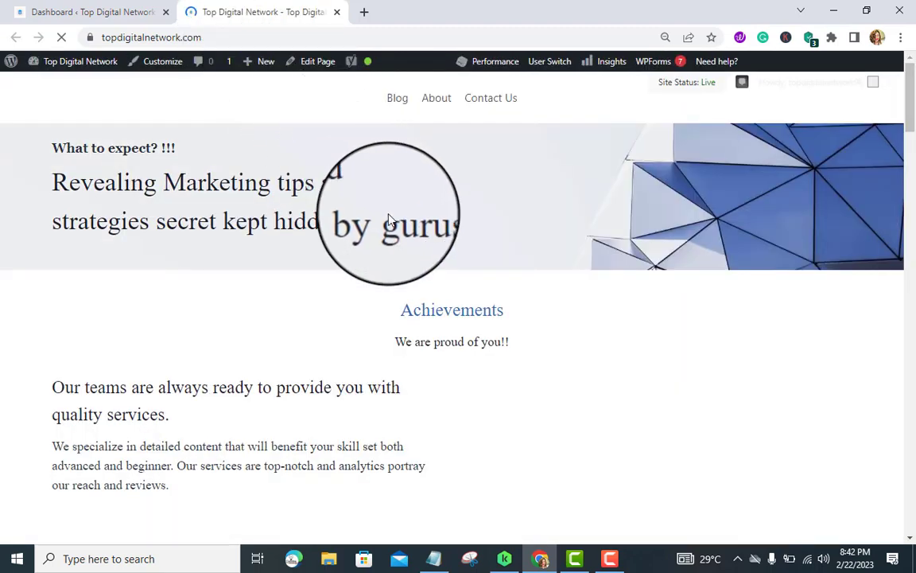
pyautogui.scroll(-3, 397, 221)
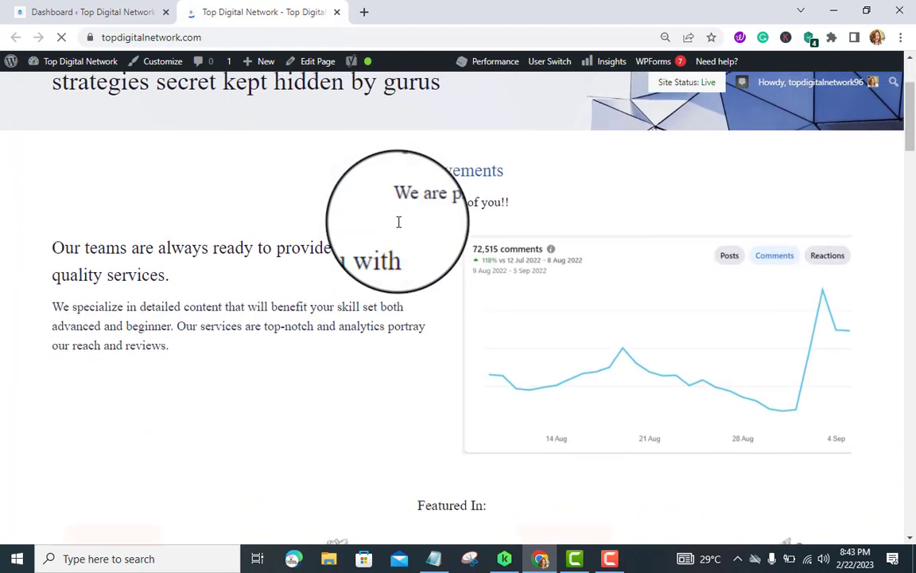
pyautogui.scroll(2, 398, 222)
pyautogui.scroll(-1, 399, 222)
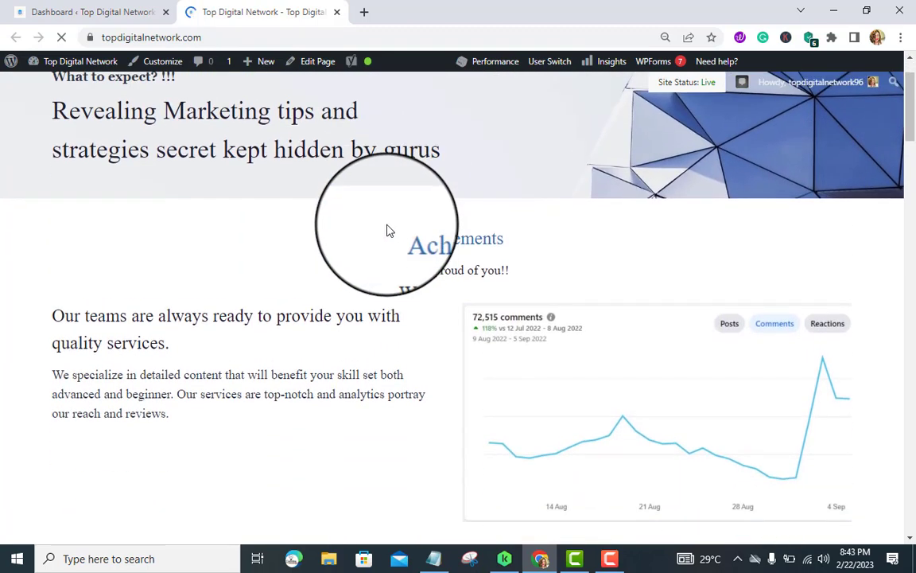
pyautogui.scroll(1, 387, 230)
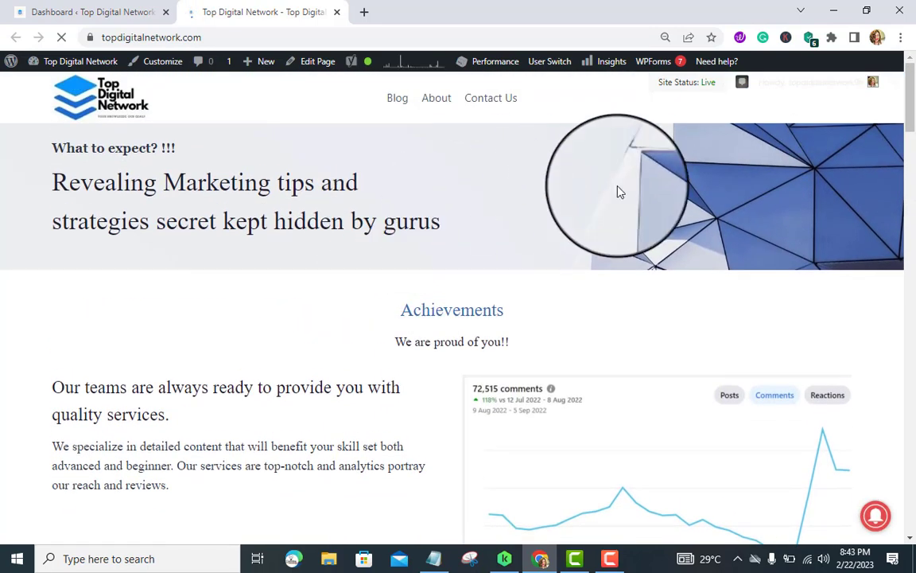
# - Return to the WordPress dashboard and open the page for adding new plugins
pyautogui.click(86, 14)
pyautogui.scroll(-2, 55, 398)
pyautogui.moveTo(50, 301)
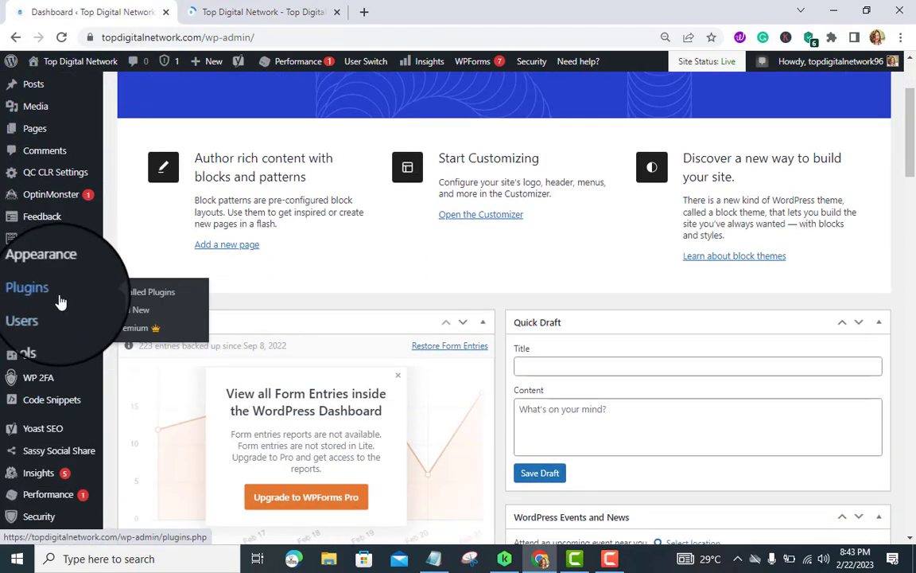
pyautogui.click(126, 317)
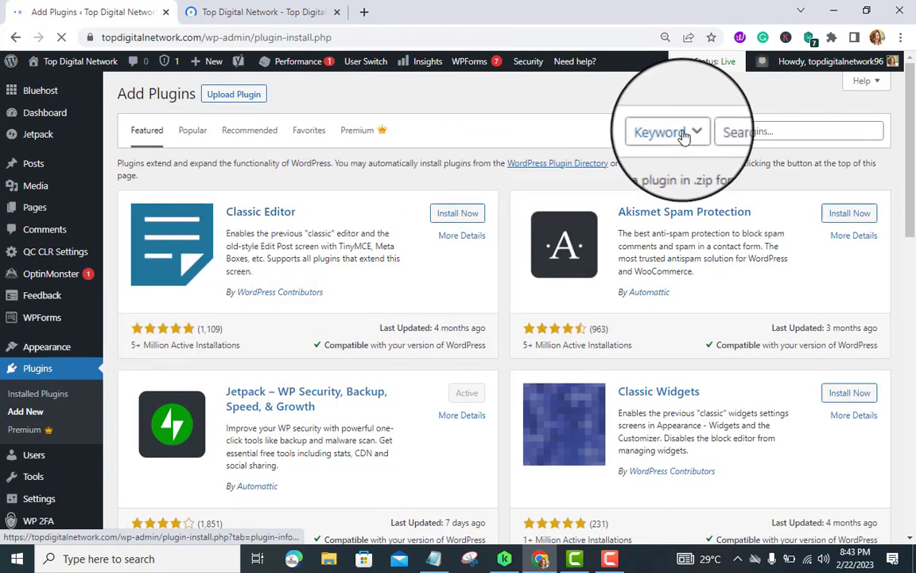
# - Search the plugin directory for "youtube subscribe bar", correcting the misspelled word "subcribe" in the search term
pyautogui.click(728, 131)
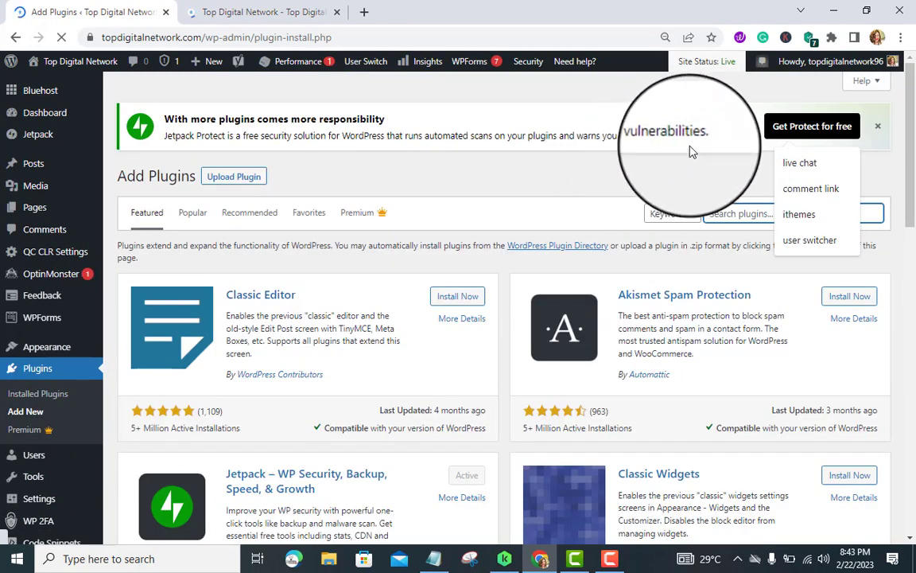
pyautogui.write('y')
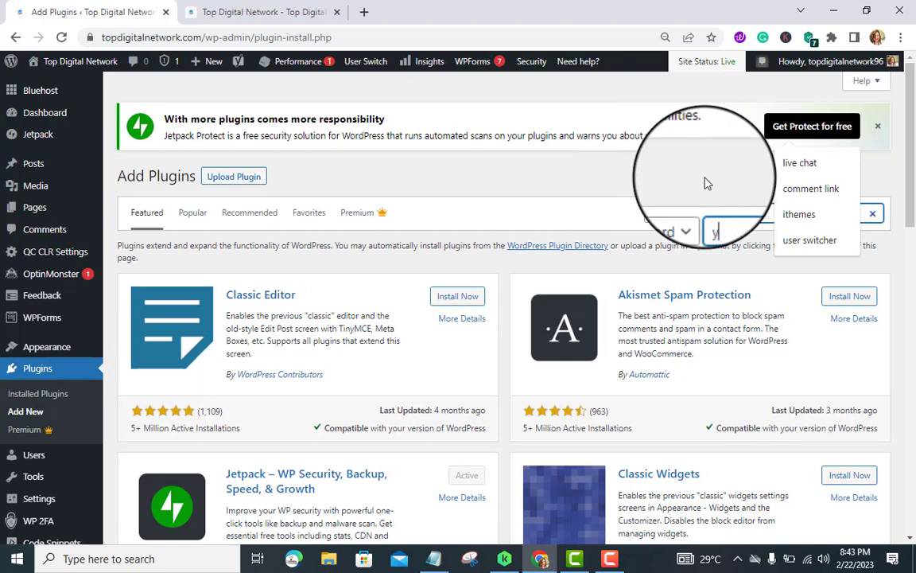
pyautogui.write('outube subcribe')
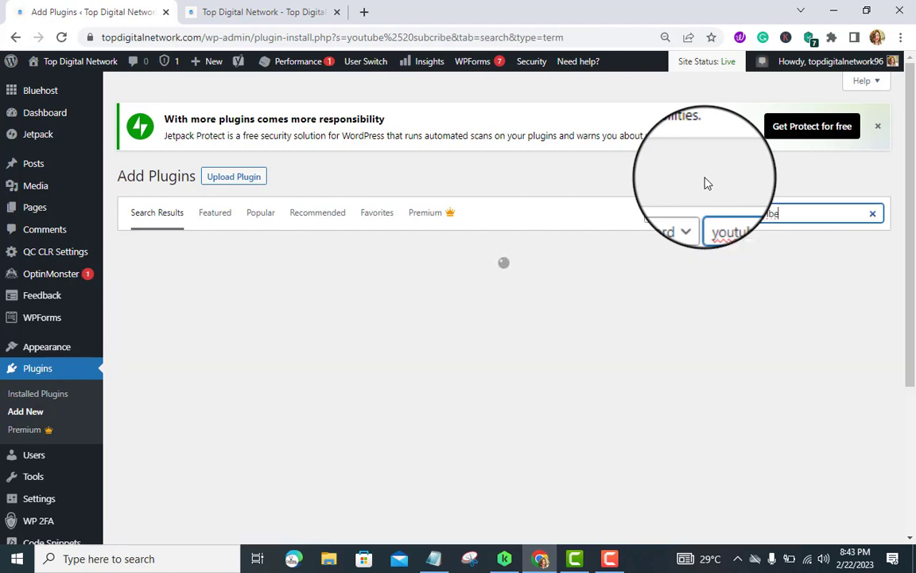
pyautogui.write('ba')
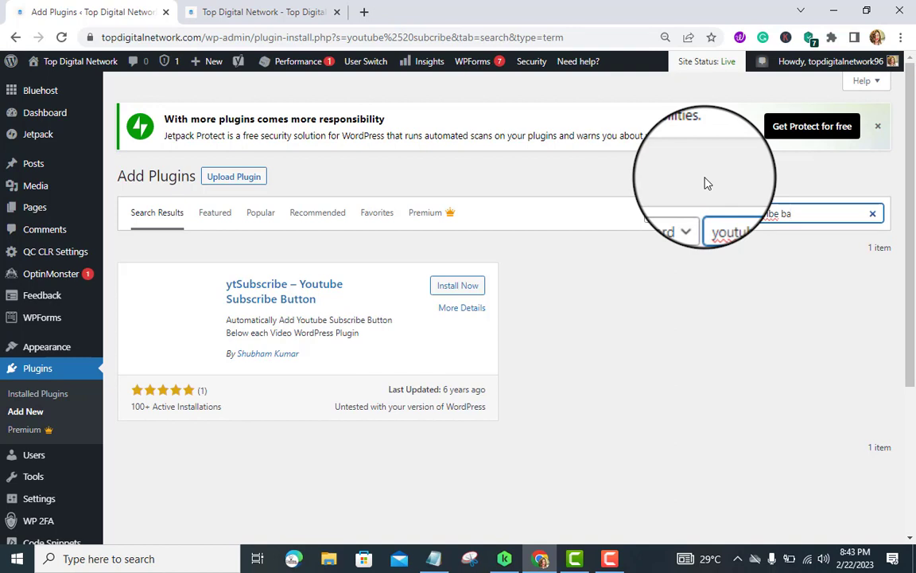
pyautogui.write('r')
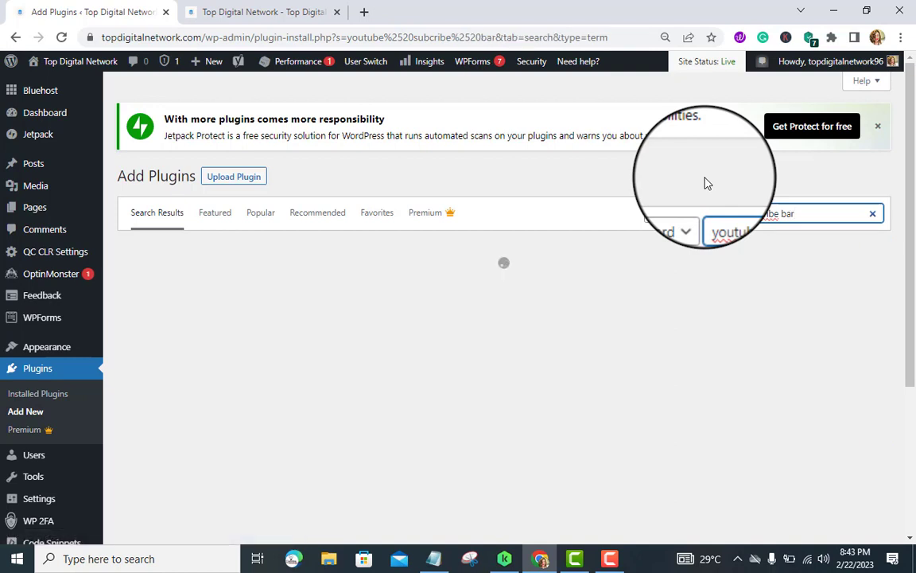
pyautogui.rightClick(761, 214)
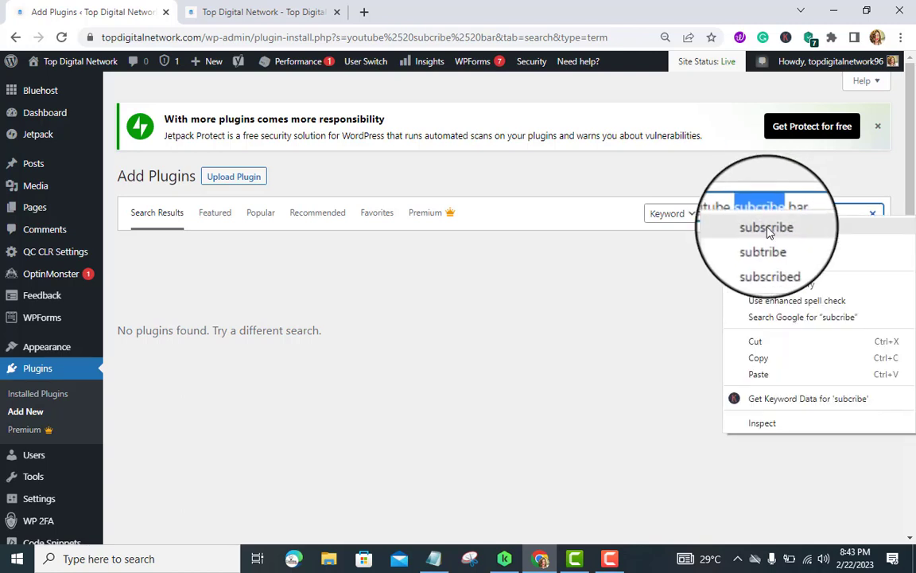
pyautogui.click(767, 228)
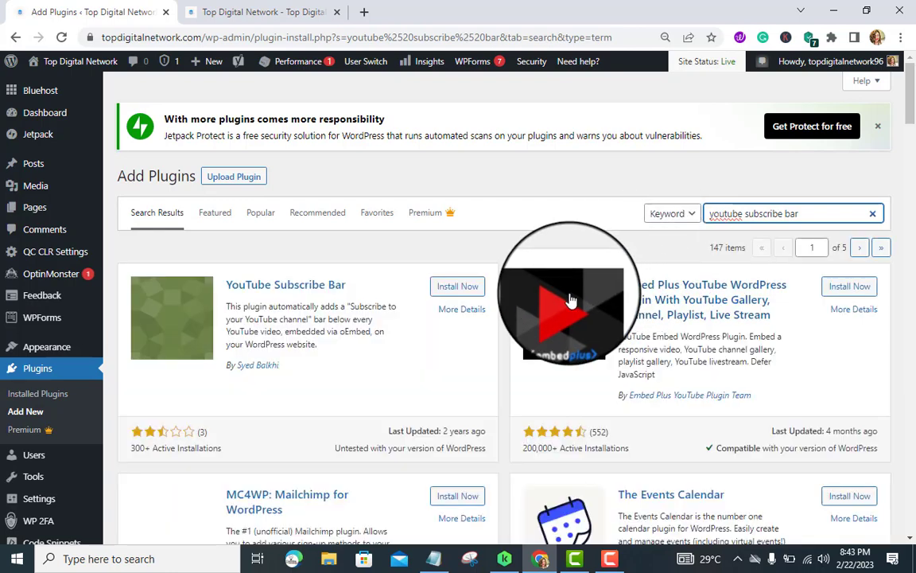
# - Install and activate the YouTube Subscribe Bar plugin from the search results
pyautogui.scroll(-3, 451, 322)
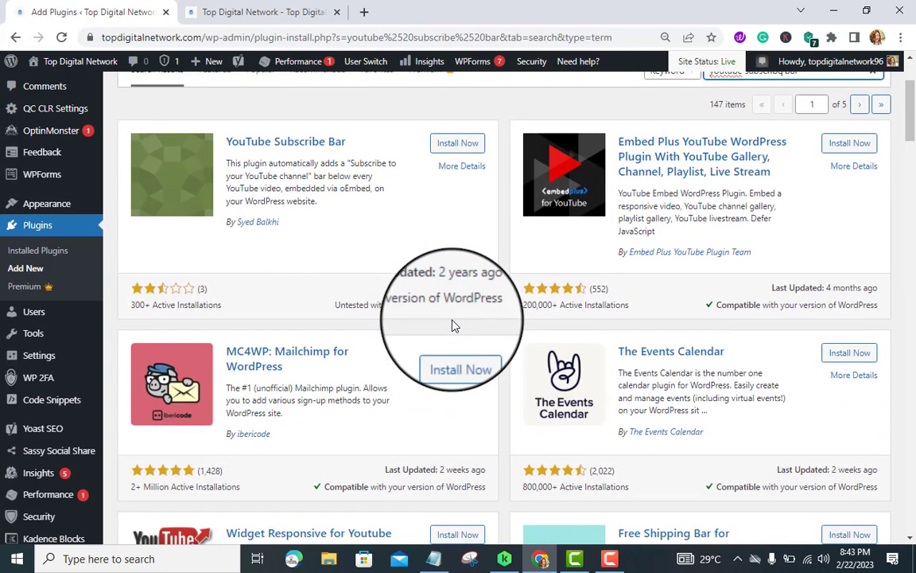
pyautogui.scroll(-4, 453, 322)
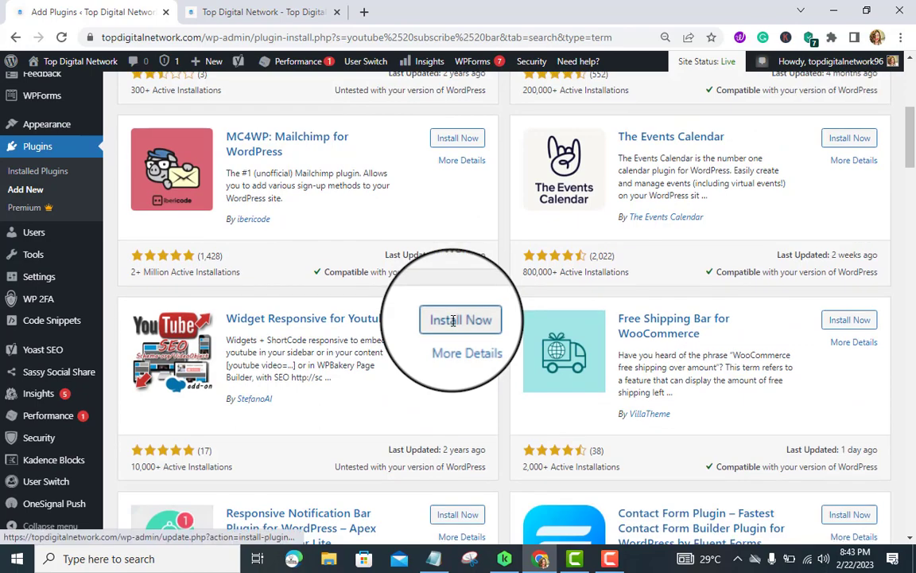
pyautogui.scroll(6, 453, 325)
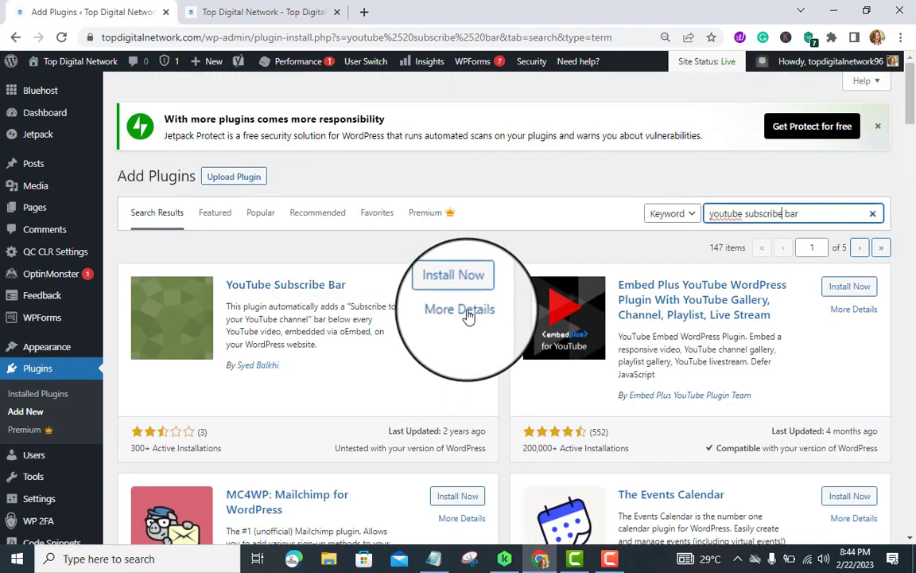
pyautogui.click(470, 294)
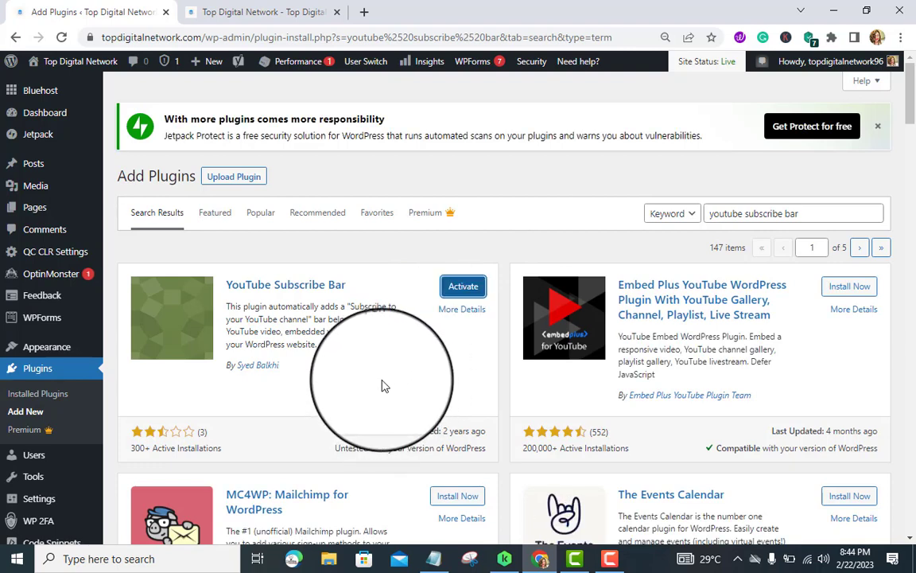
pyautogui.click(461, 289)
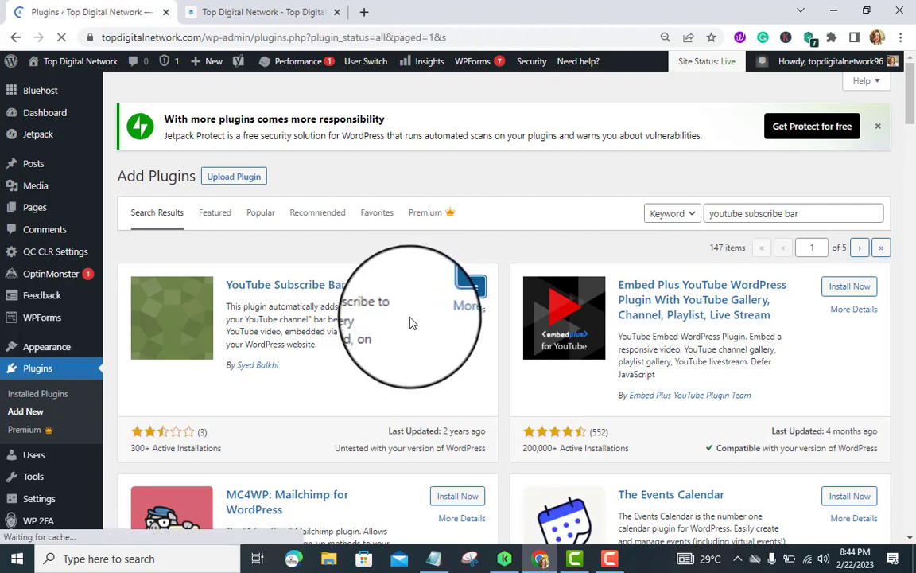
# - Open the settings page of the newly activated YouTube Subscribe Bar plugin
pyautogui.scroll(-5, 369, 337)
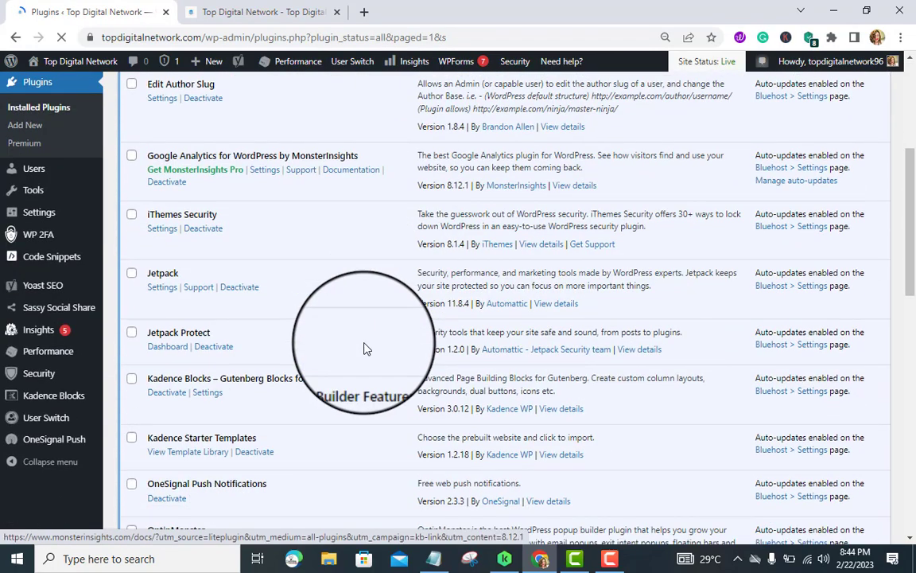
pyautogui.scroll(-5, 362, 347)
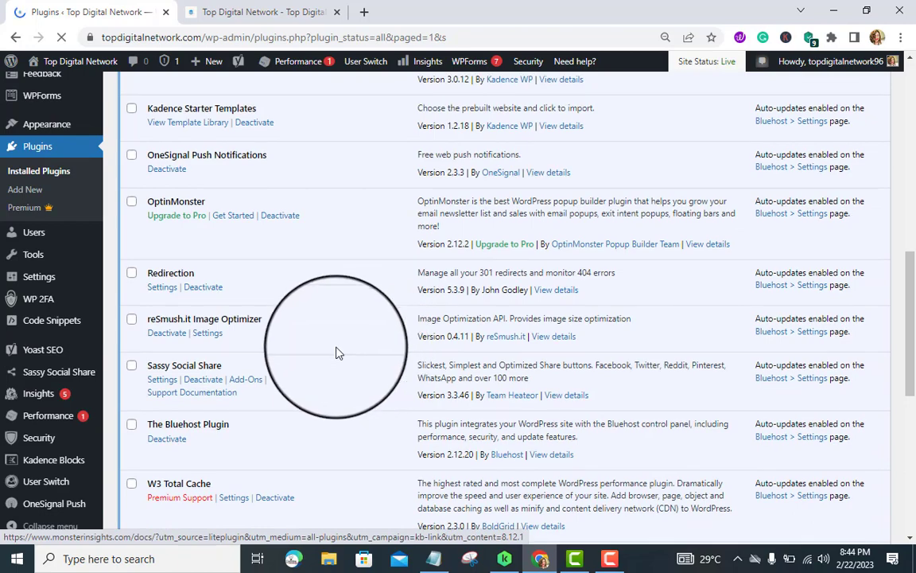
pyautogui.scroll(5, 282, 353)
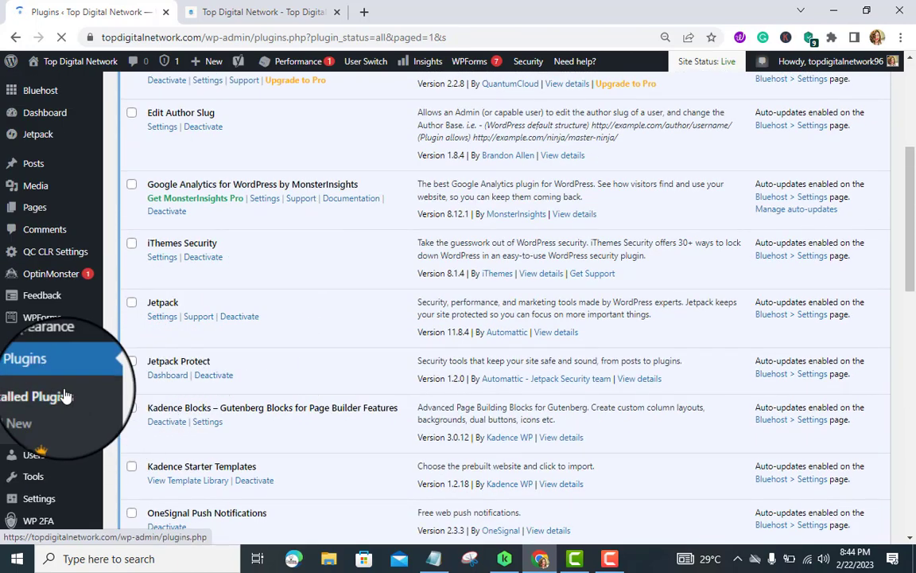
pyautogui.scroll(-2, 16, 358)
pyautogui.moveTo(10, 333)
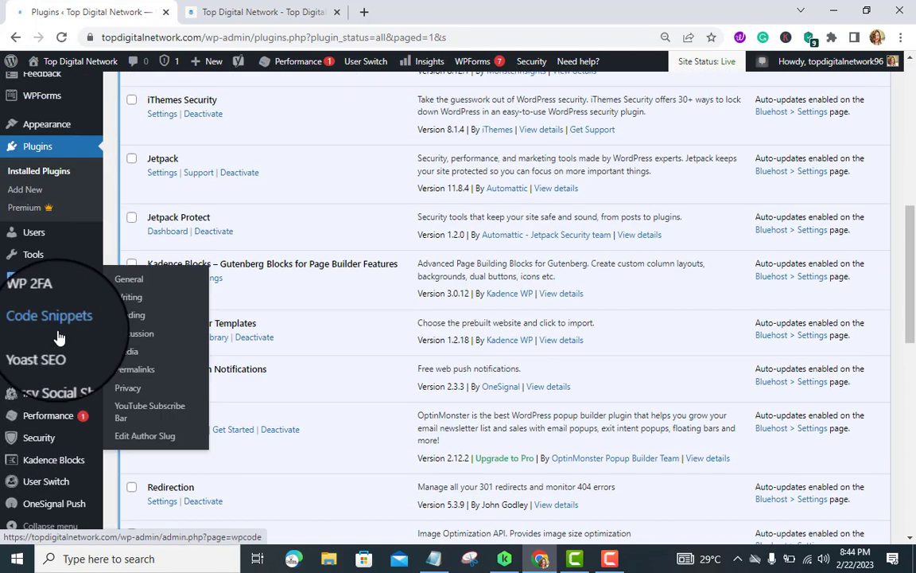
pyautogui.moveTo(46, 291)
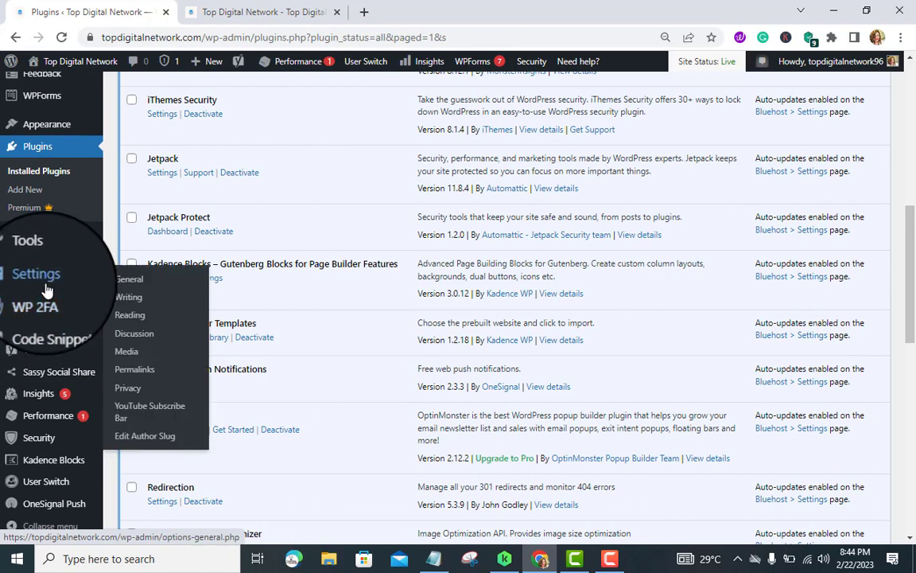
pyautogui.click(151, 413)
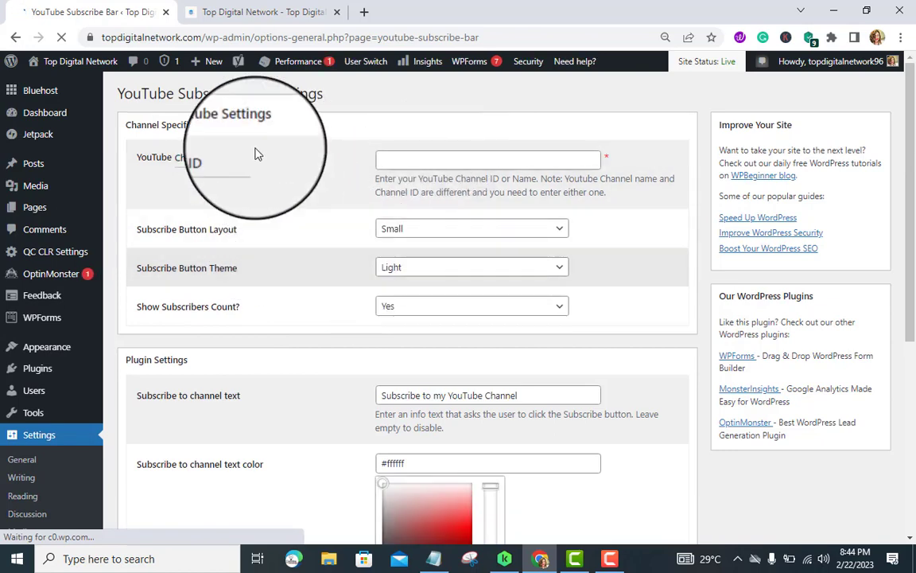
# - Open YouTube in a new browser tab and go to YouTube Studio for the Top Digital Network channel
pyautogui.click(364, 12)
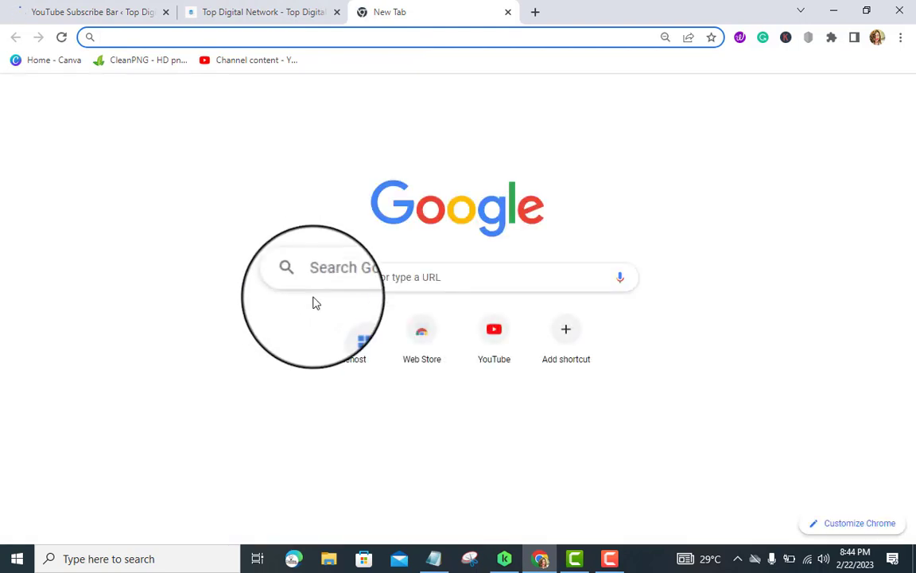
pyautogui.click(502, 347)
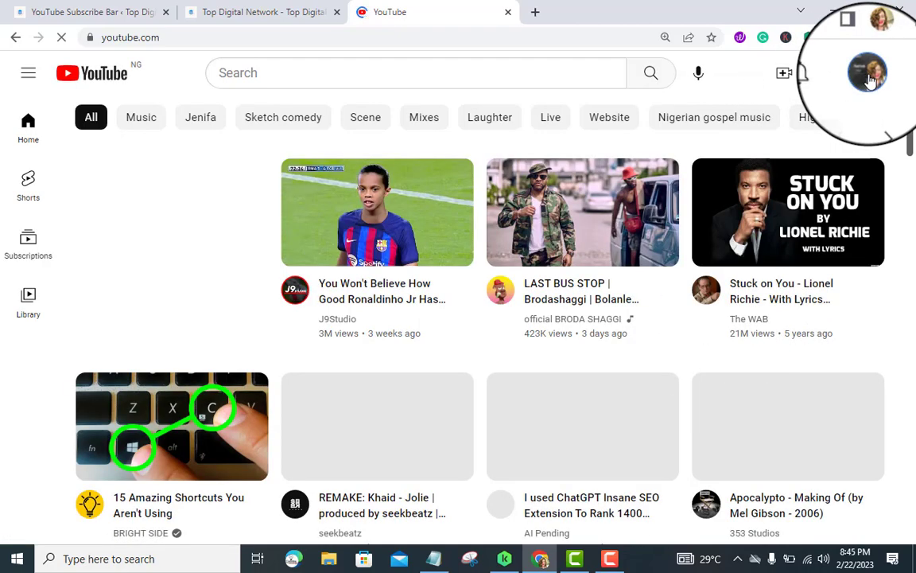
pyautogui.click(871, 79)
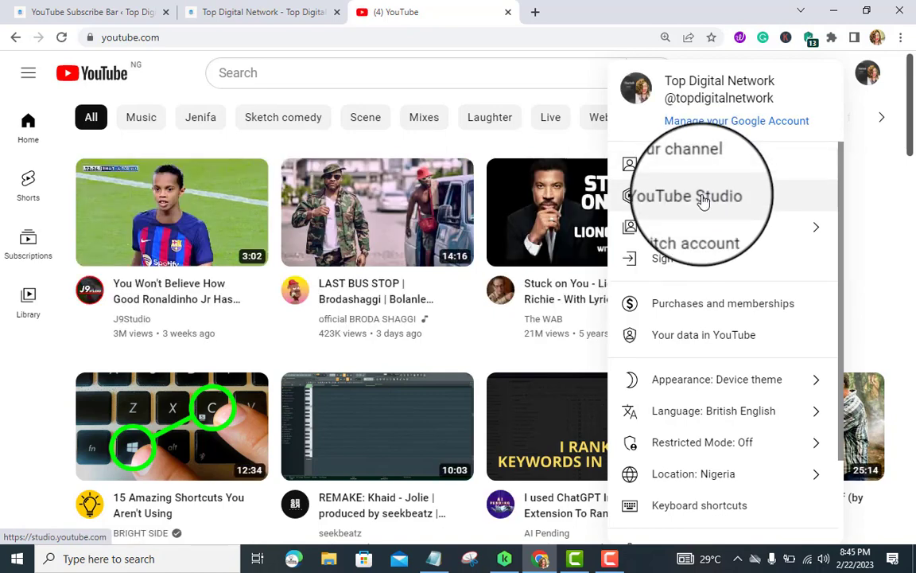
pyautogui.click(703, 199)
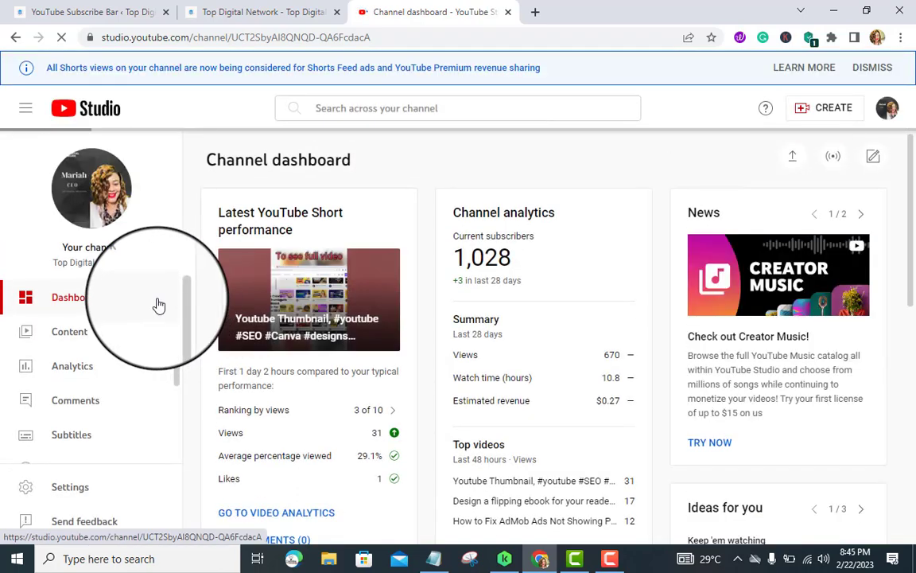
# - Open the channel's advanced settings in YouTube Studio
pyautogui.scroll(-3, 82, 330)
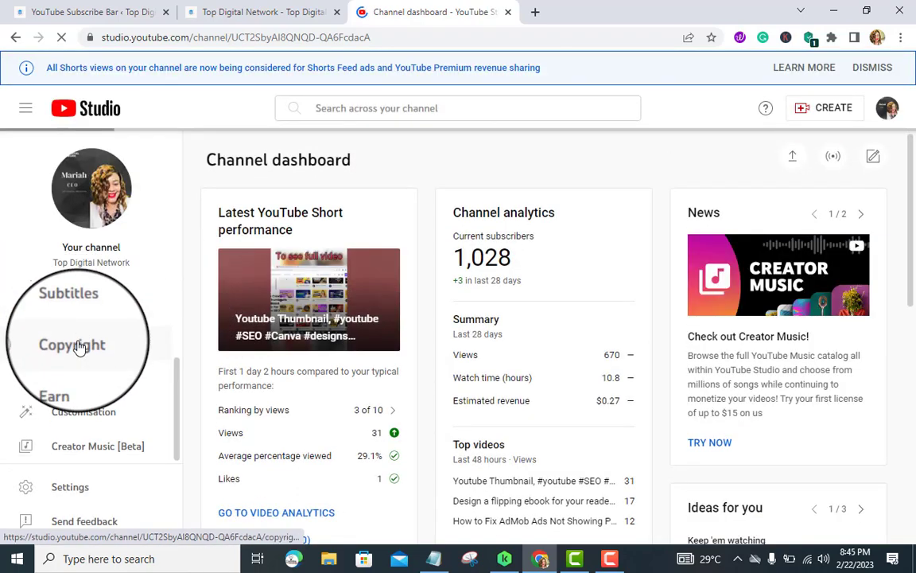
pyautogui.scroll(1, 78, 347)
pyautogui.scroll(-2, 79, 354)
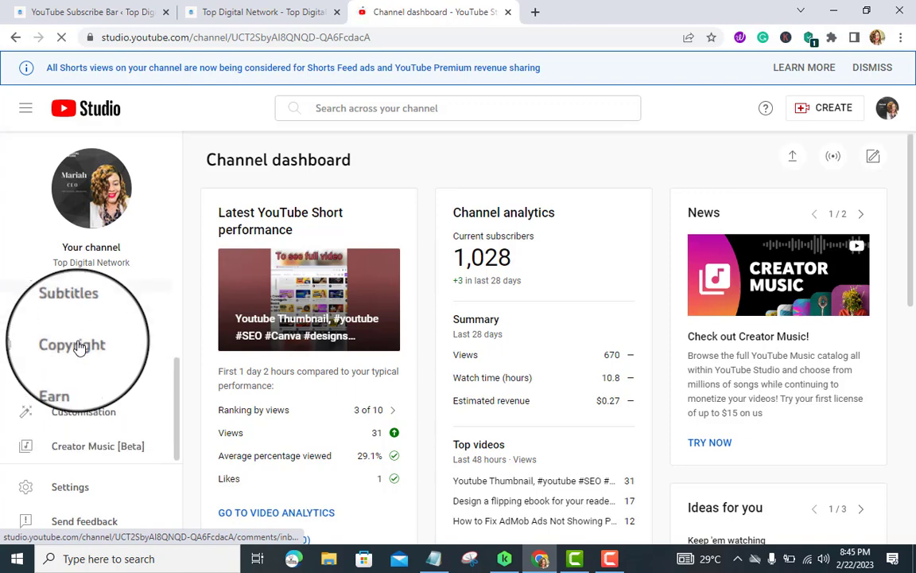
pyautogui.click(64, 491)
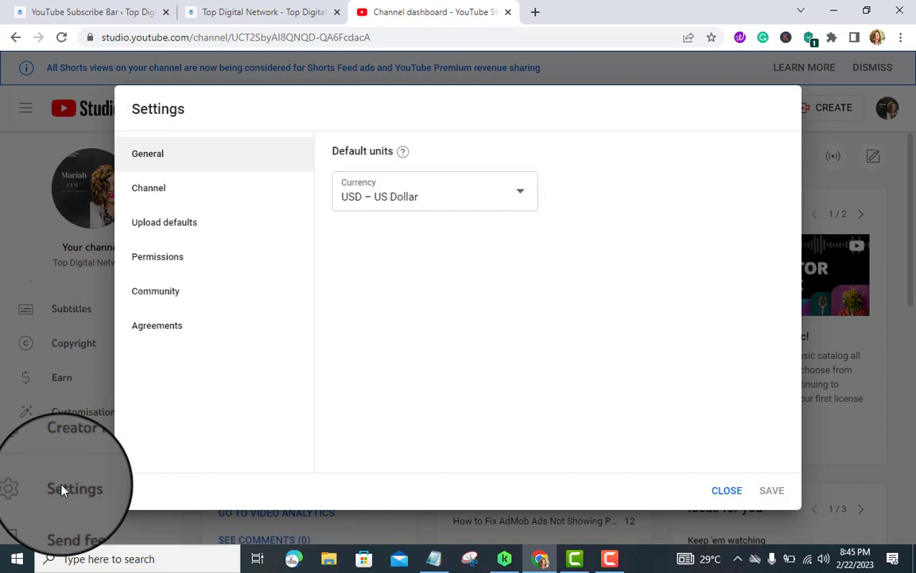
pyautogui.click(165, 201)
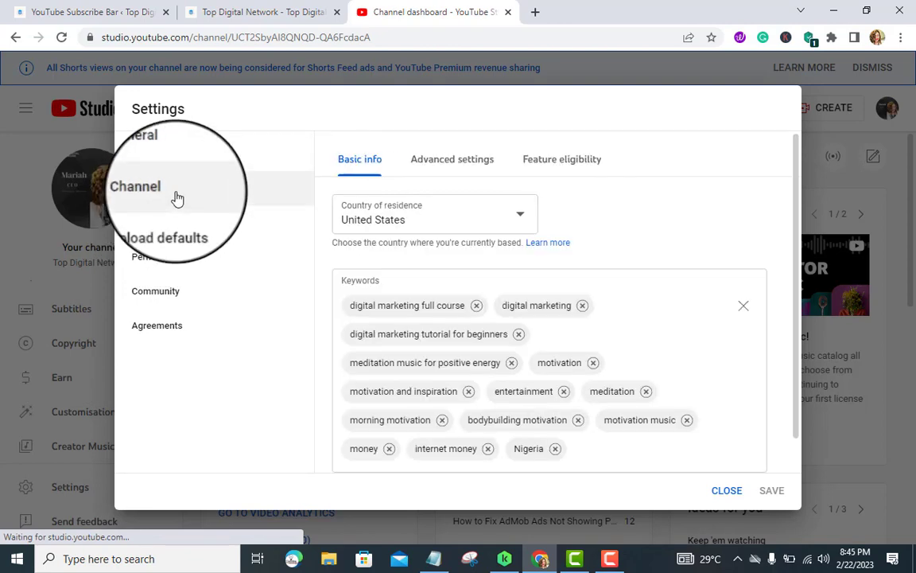
pyautogui.click(452, 164)
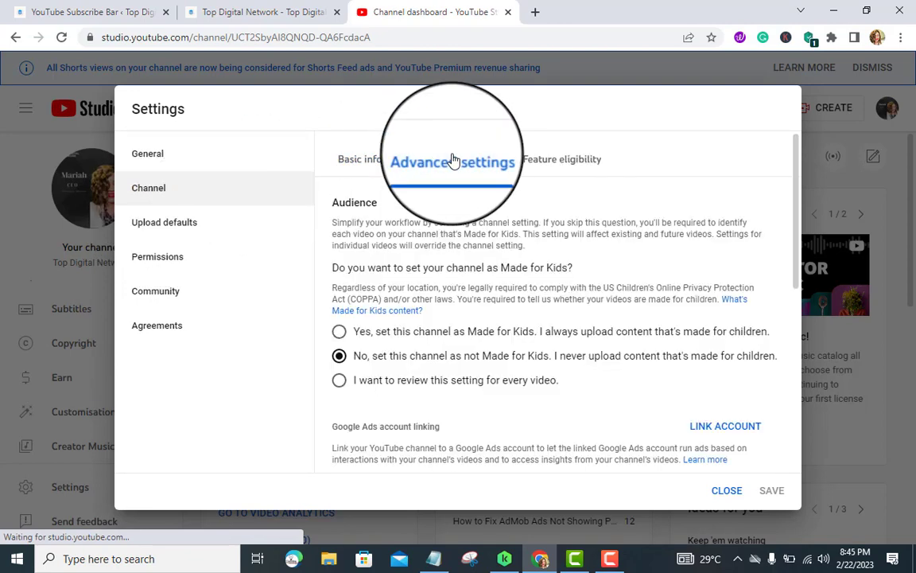
# - Look through the channel's advanced settings and feature eligibility, and open the YouTube account management page
pyautogui.scroll(-5, 477, 272)
pyautogui.scroll(1, 476, 280)
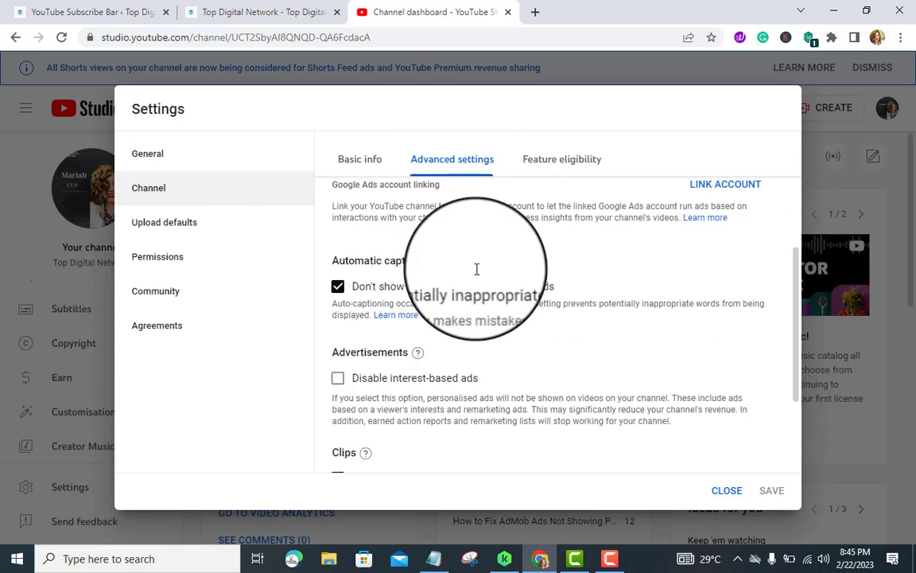
pyautogui.scroll(-2, 476, 274)
pyautogui.scroll(4, 477, 268)
pyautogui.click(547, 164)
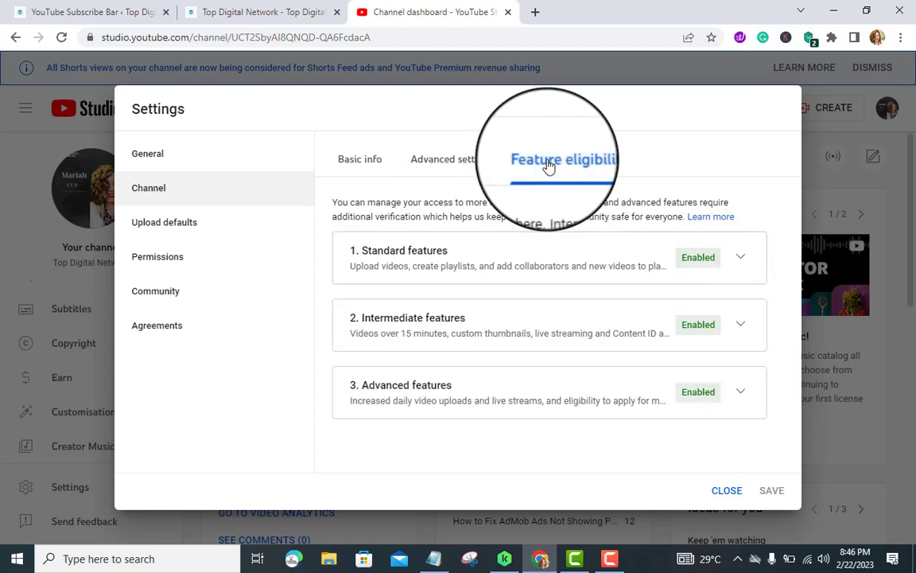
pyautogui.click(463, 167)
pyautogui.scroll(-5, 436, 322)
pyautogui.scroll(-3, 436, 325)
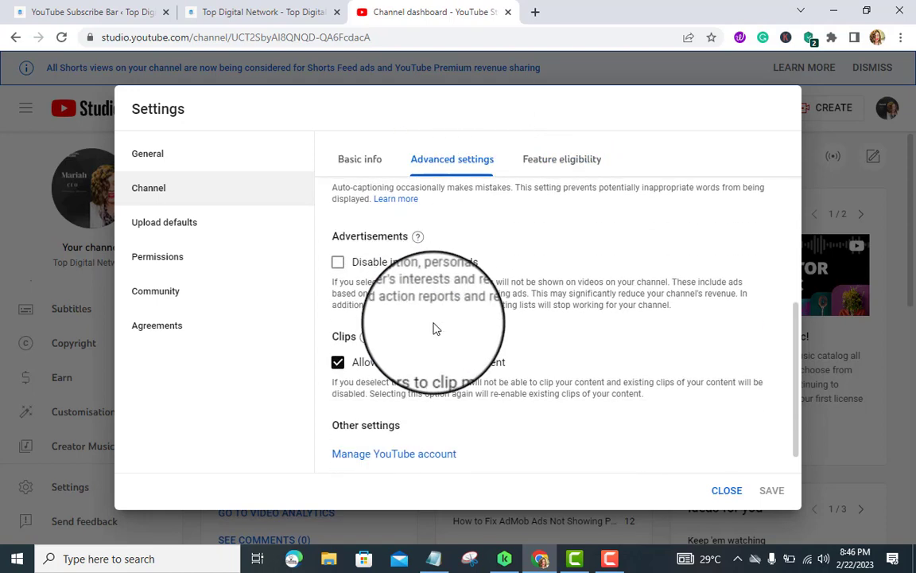
pyautogui.click(396, 429)
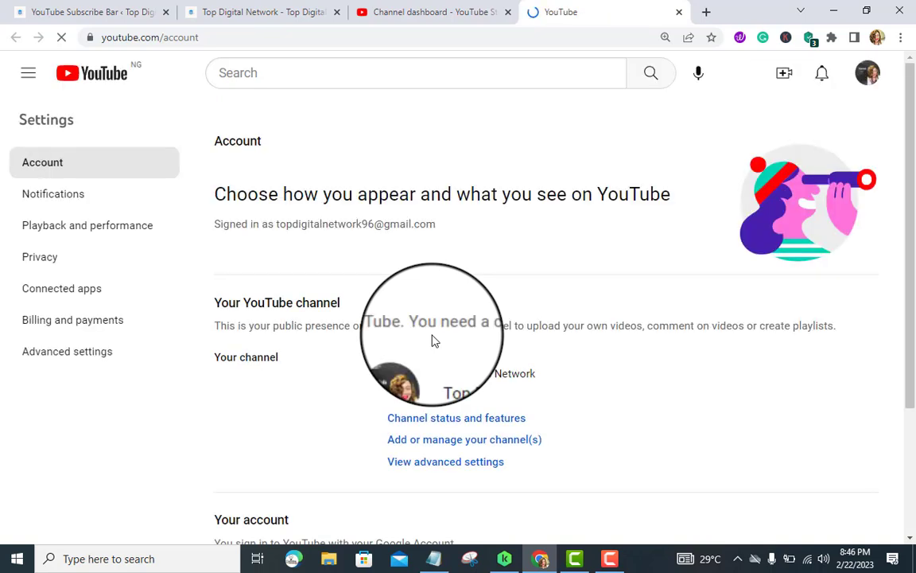
# - Open the advanced settings of the YouTube account to reach the user ID and channel ID
pyautogui.scroll(-2, 509, 304)
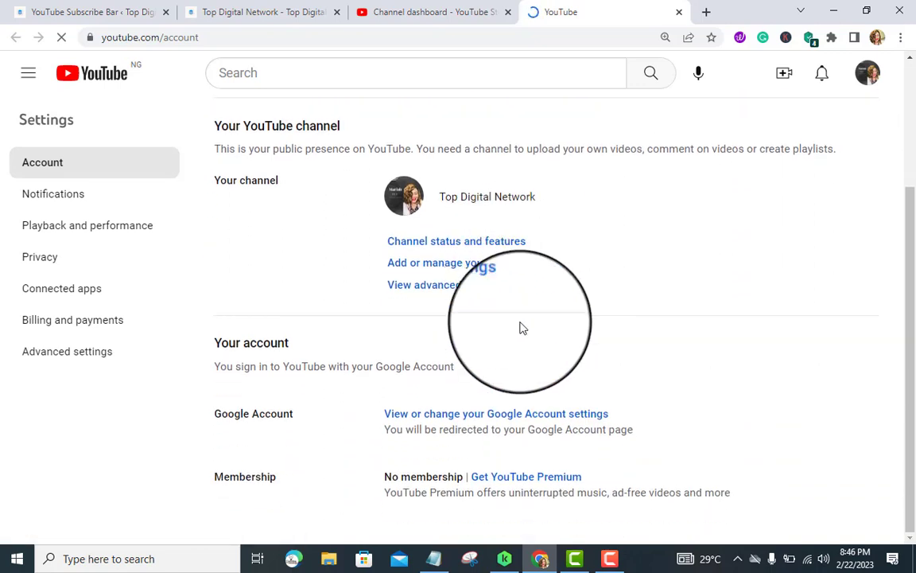
pyautogui.scroll(1, 519, 327)
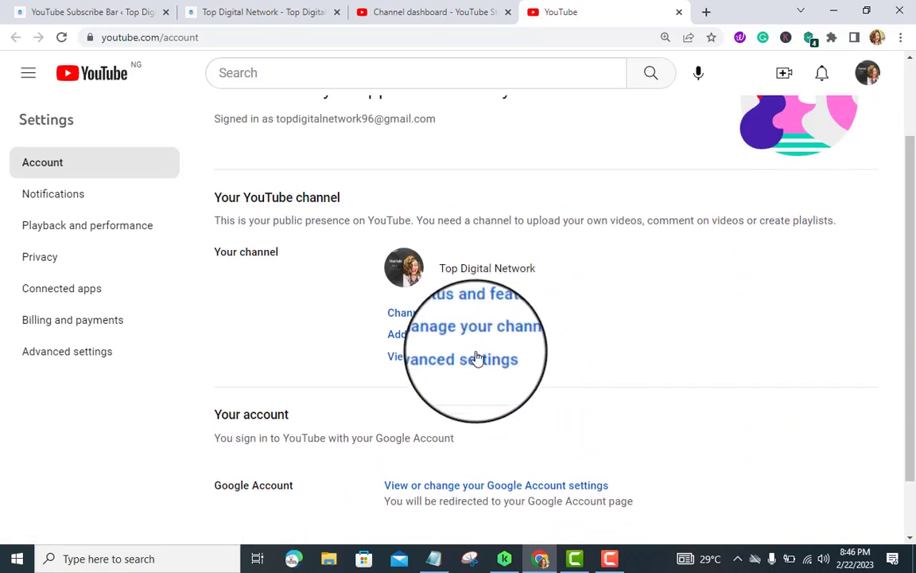
pyautogui.click(470, 360)
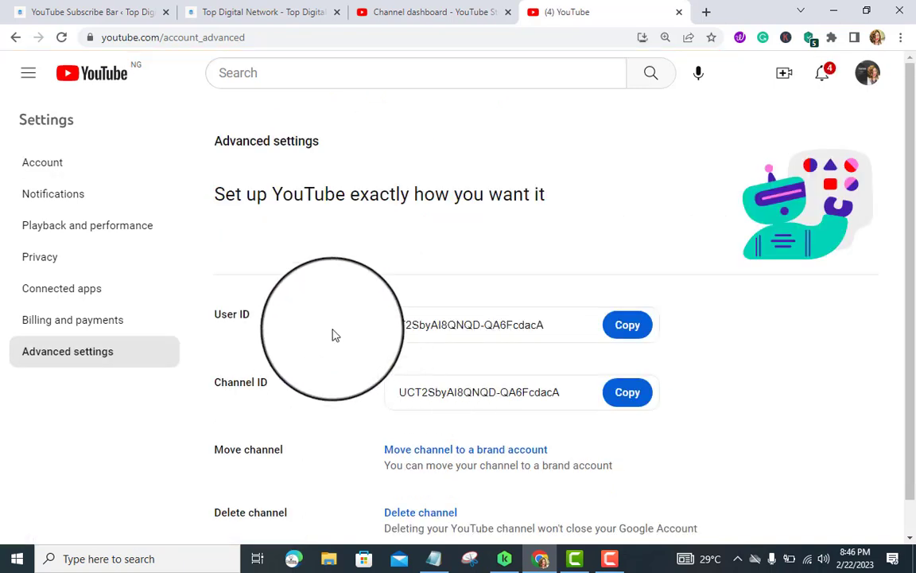
pyautogui.scroll(-1, 334, 335)
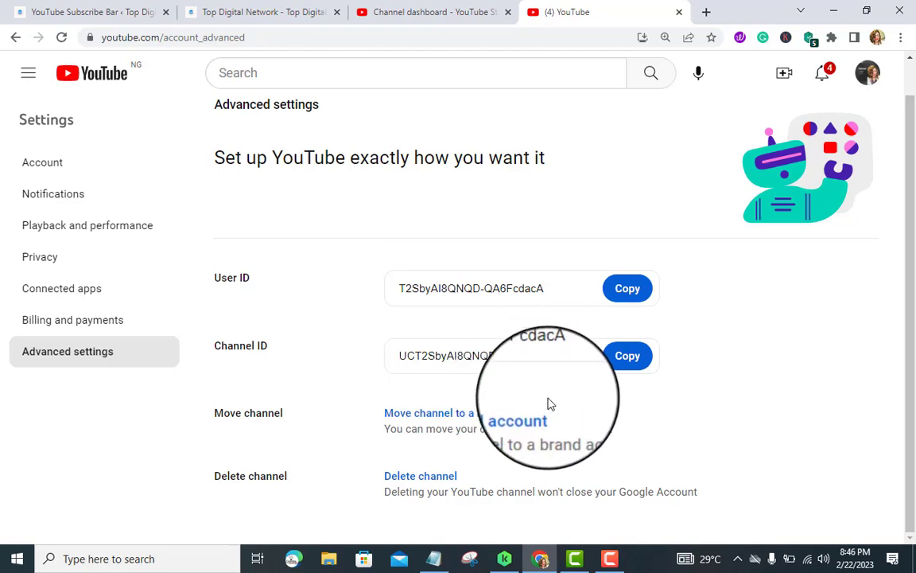
# - Check which identifier the plugin settings require, and copy the channel ID from the YouTube account's advanced settings
pyautogui.click(99, 13)
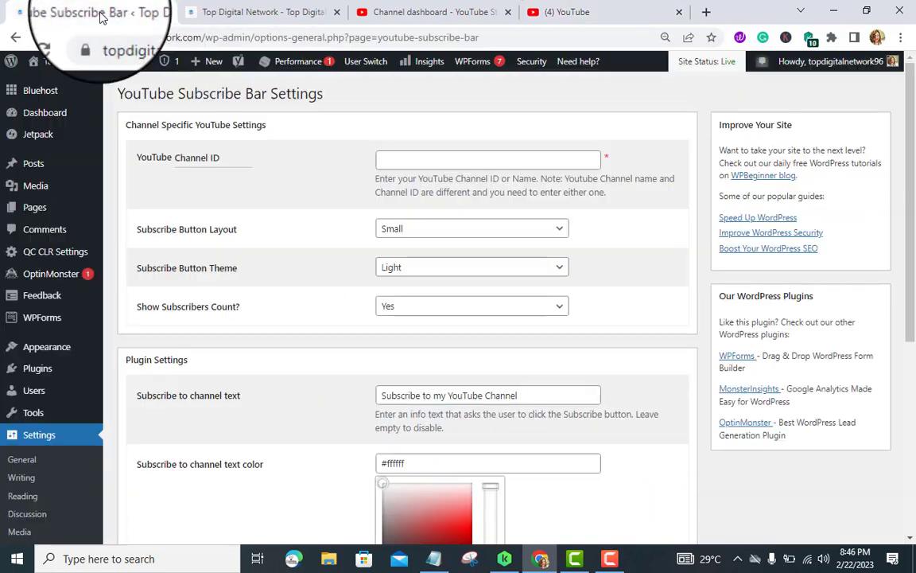
pyautogui.click(565, 22)
pyautogui.click(624, 365)
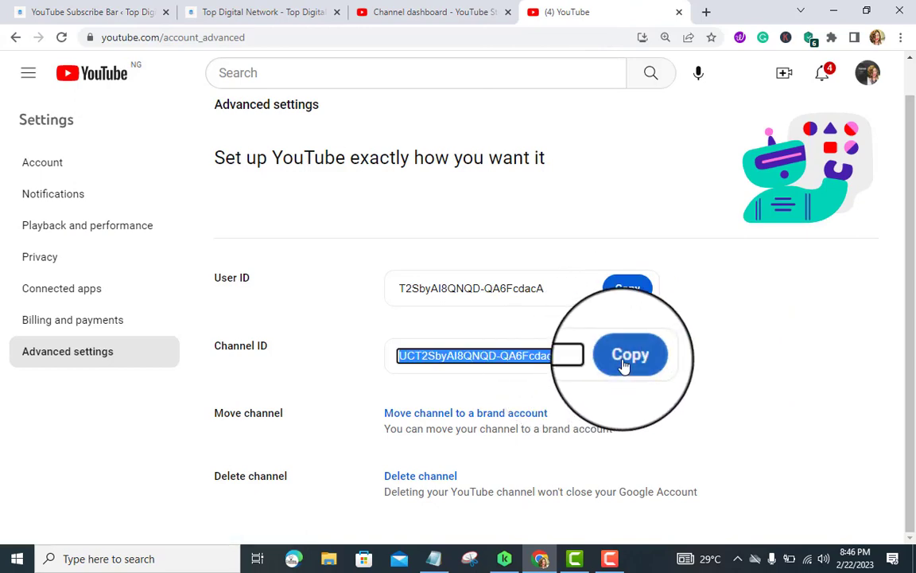
pyautogui.click(742, 348)
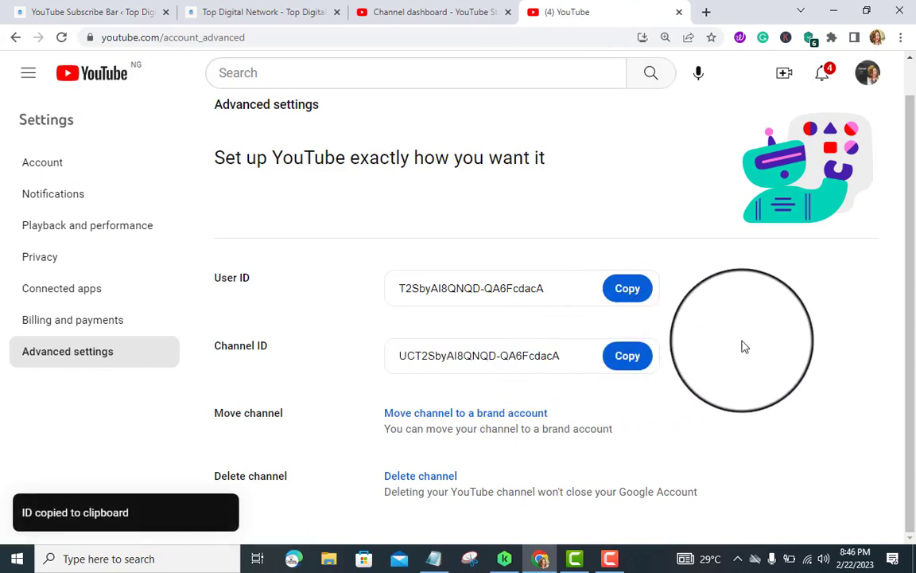
# - Paste the copied channel ID into the YouTube Subscribe Bar settings in WordPress and save the changes
pyautogui.click(93, 18)
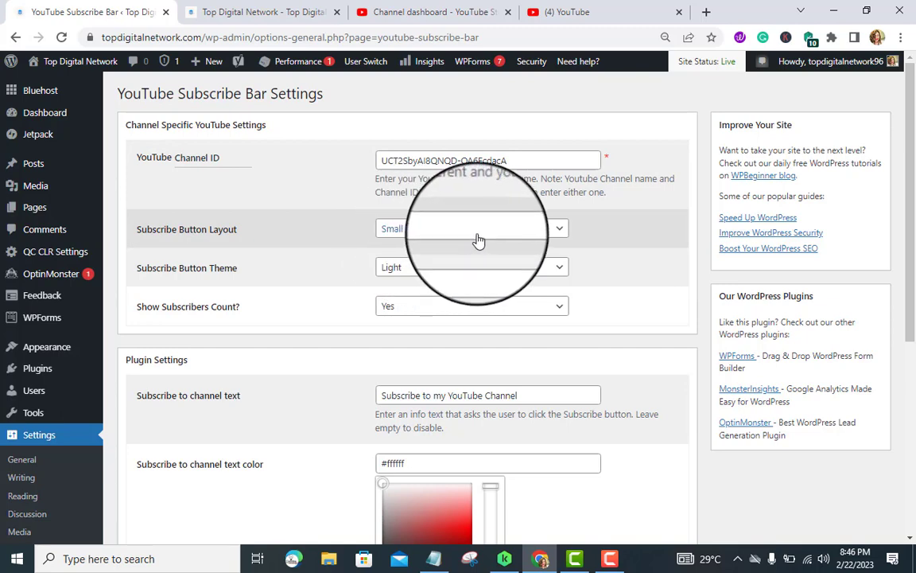
pyautogui.scroll(-3, 595, 261)
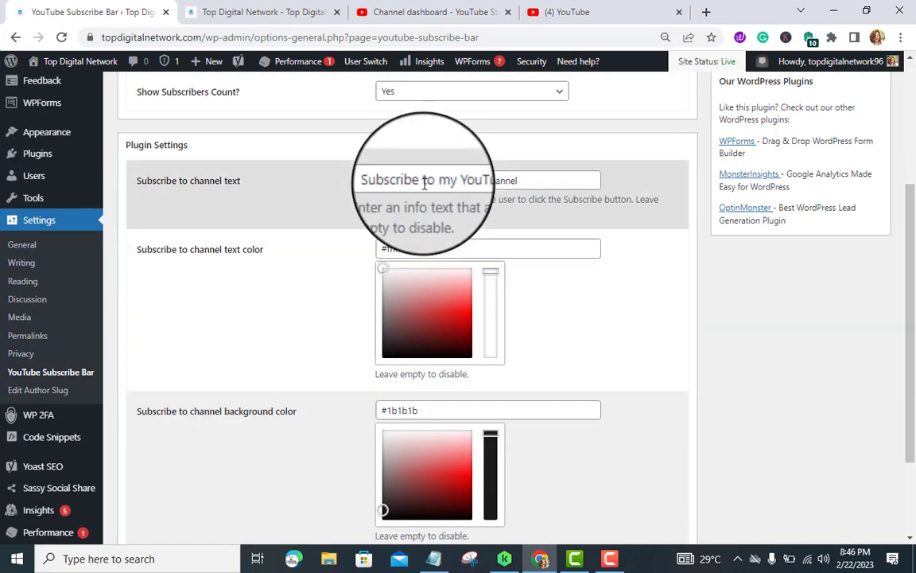
pyautogui.scroll(-1, 561, 267)
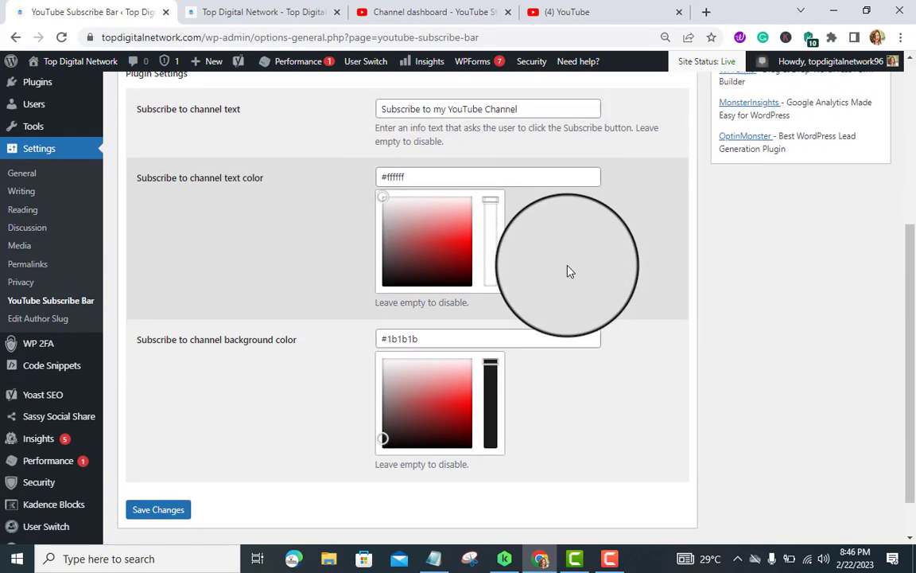
pyautogui.scroll(-1, 522, 302)
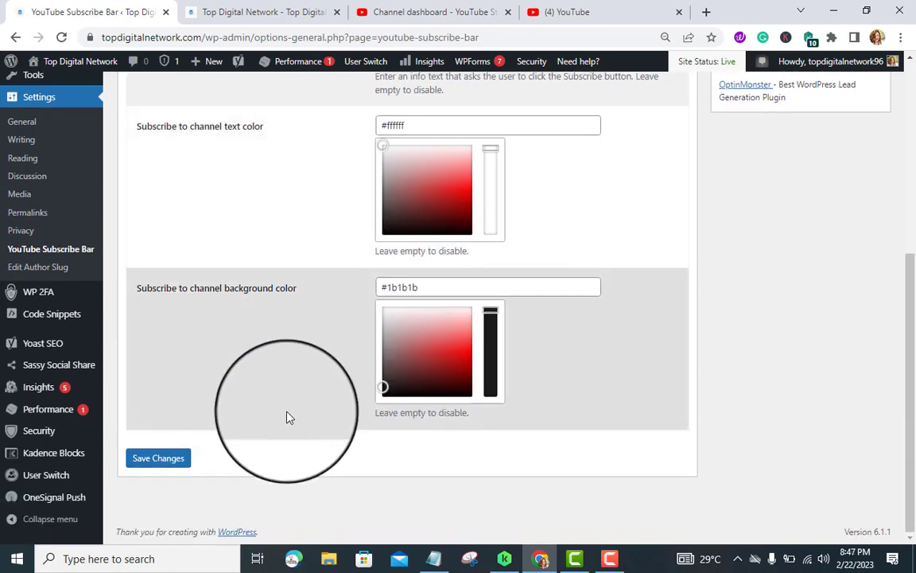
pyautogui.click(156, 459)
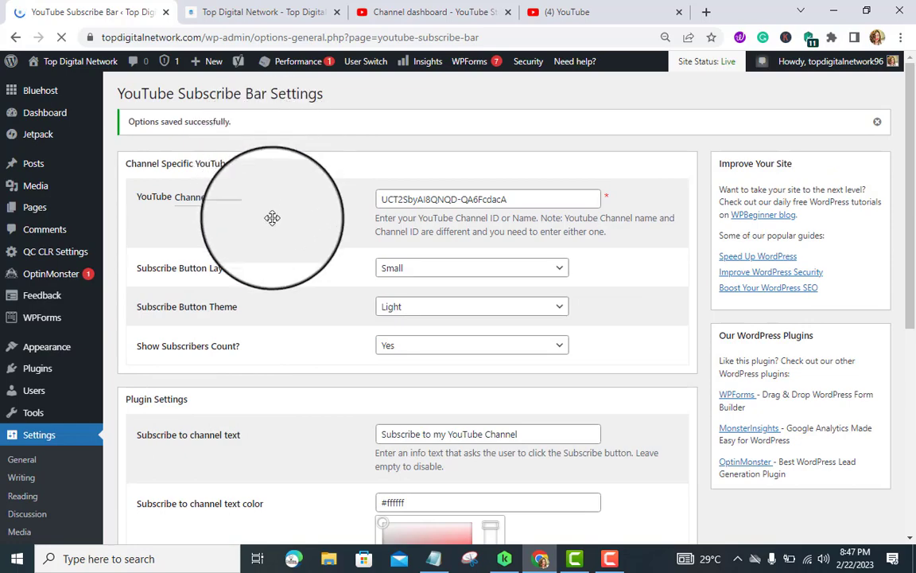
pyautogui.scroll(-4, 280, 287)
pyautogui.scroll(4, 280, 298)
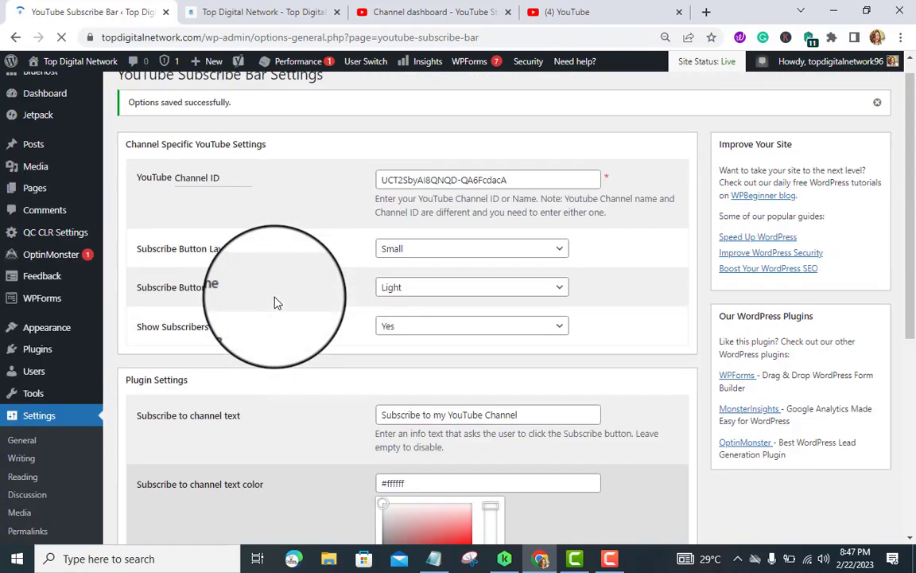
# - Reload the live homepage, purge all of the site's caches and look for the subscribe bar on the page
pyautogui.click(242, 14)
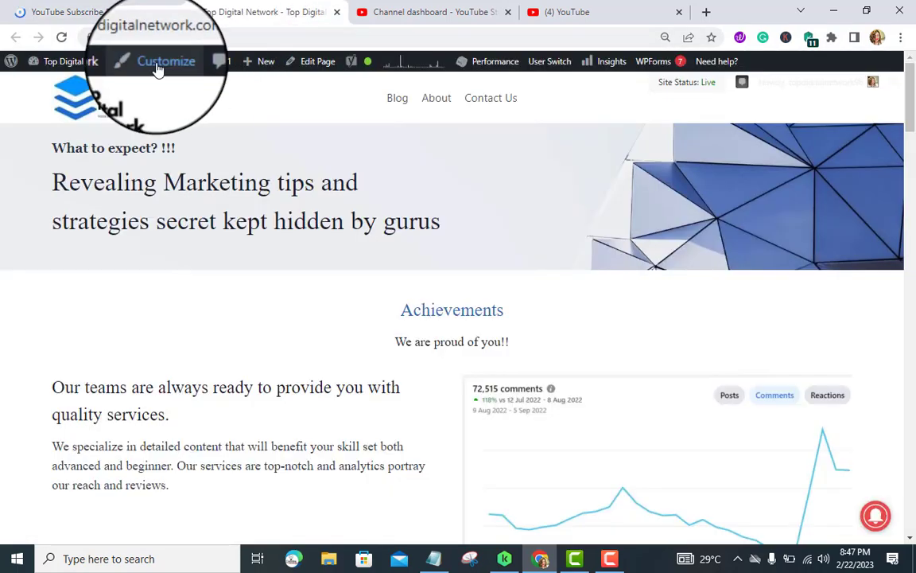
pyautogui.click(62, 37)
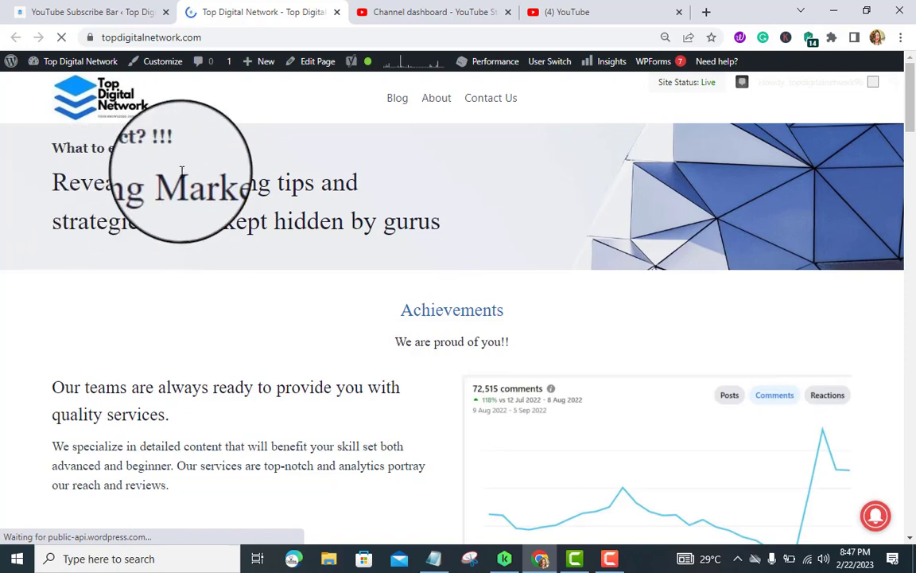
pyautogui.scroll(-10, 182, 171)
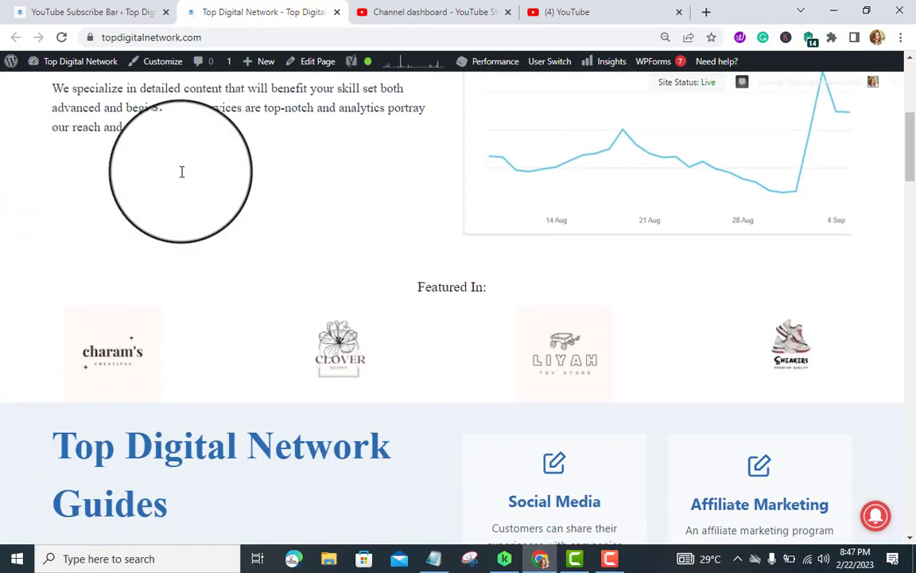
pyautogui.scroll(10, 181, 178)
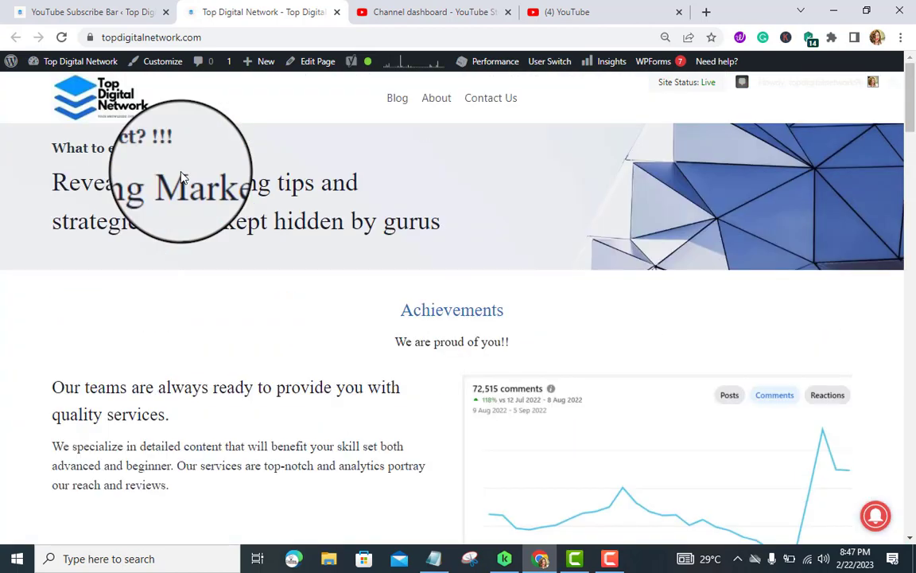
pyautogui.moveTo(495, 61)
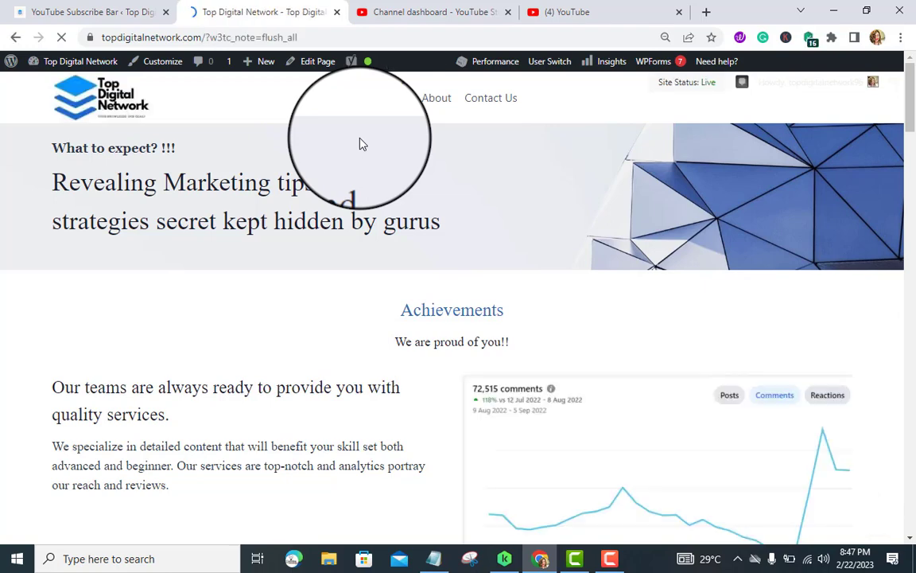
pyautogui.scroll(-8, 359, 144)
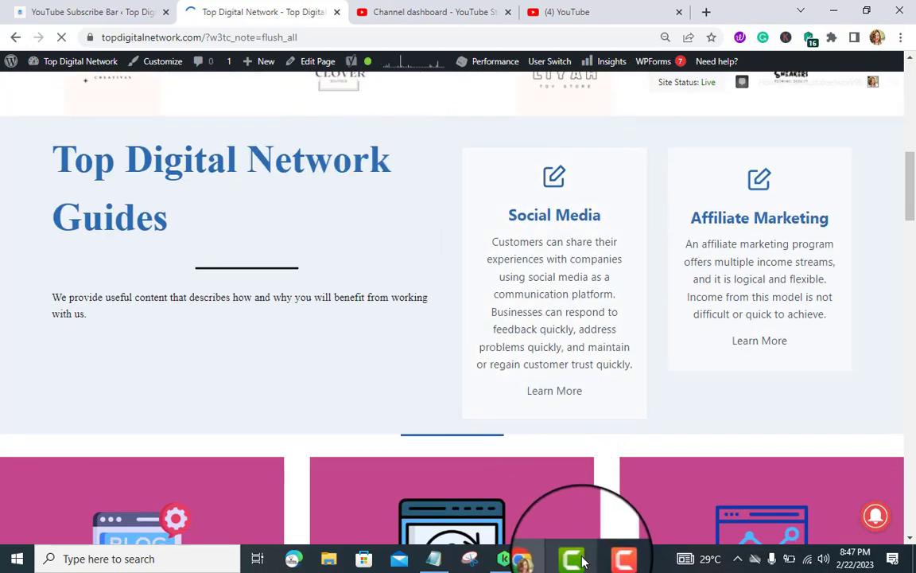
pyautogui.click(609, 560)
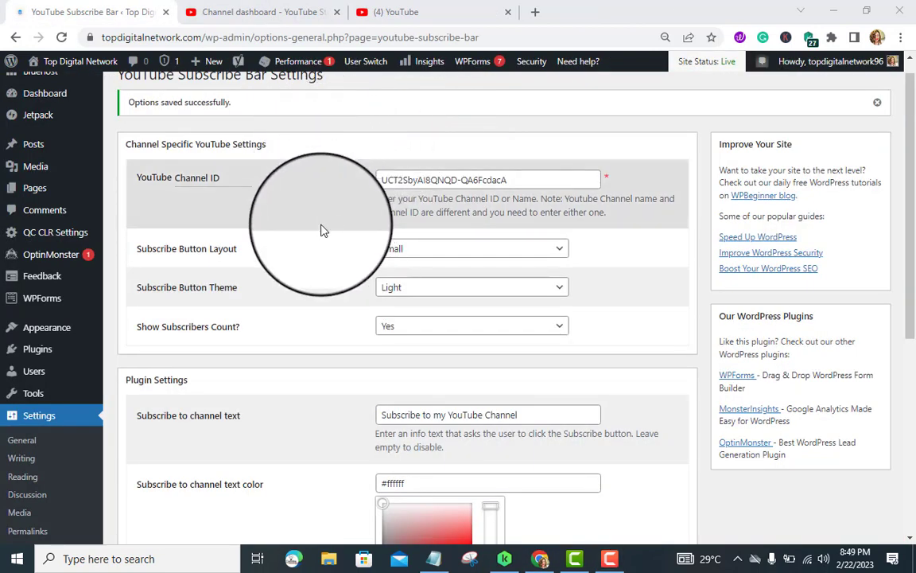
pyautogui.scroll(-3, 322, 229)
pyautogui.scroll(4, 321, 229)
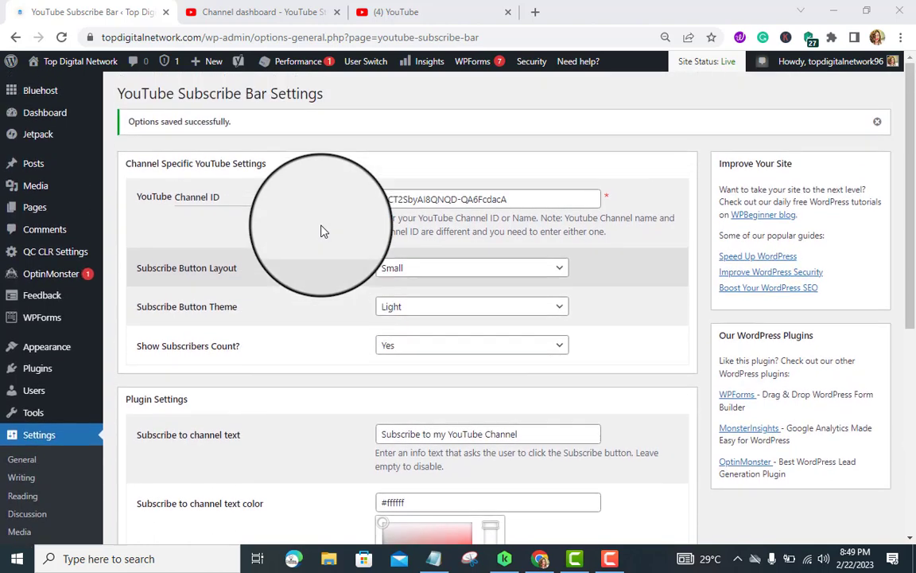
# - Open the live Top Digital Network site in a new browser tab from the WordPress admin and switch to it
pyautogui.moveTo(60, 64)
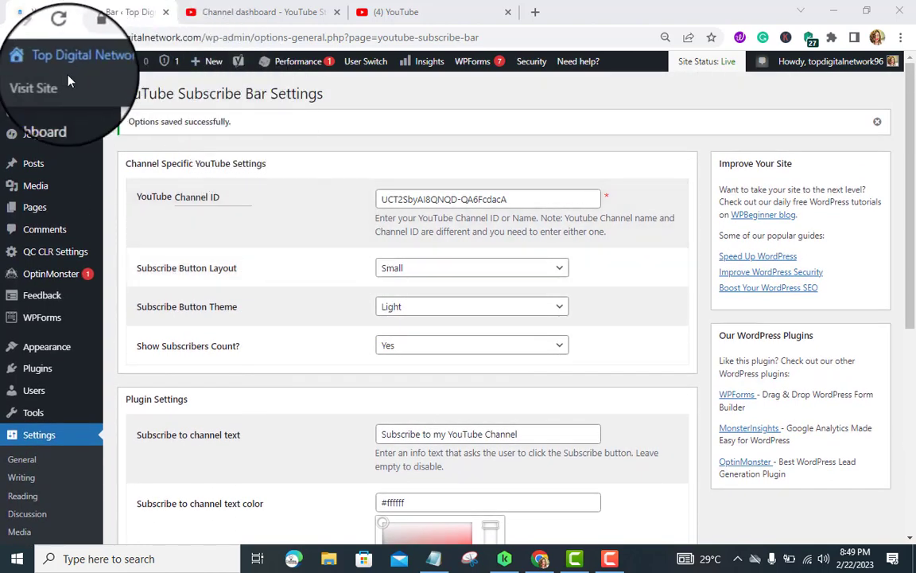
pyautogui.rightClick(59, 90)
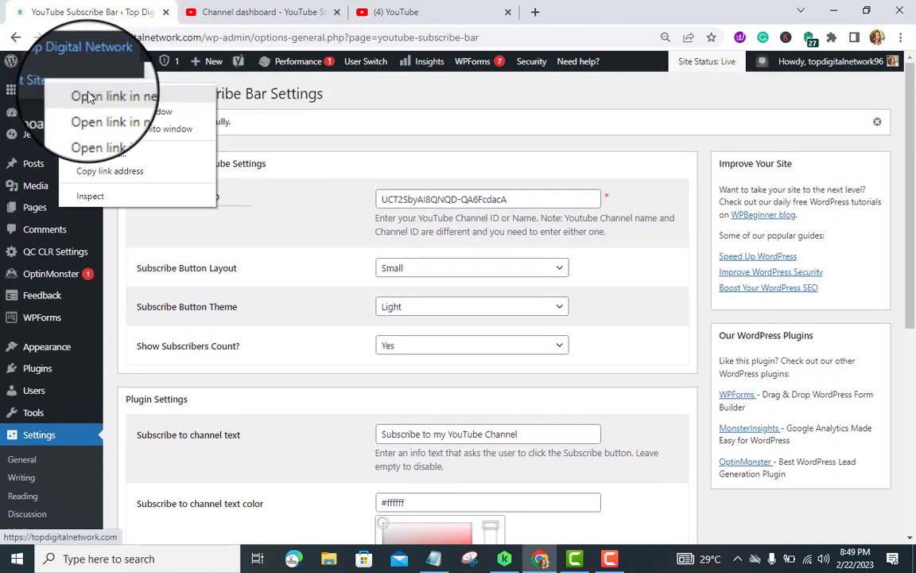
pyautogui.click(80, 99)
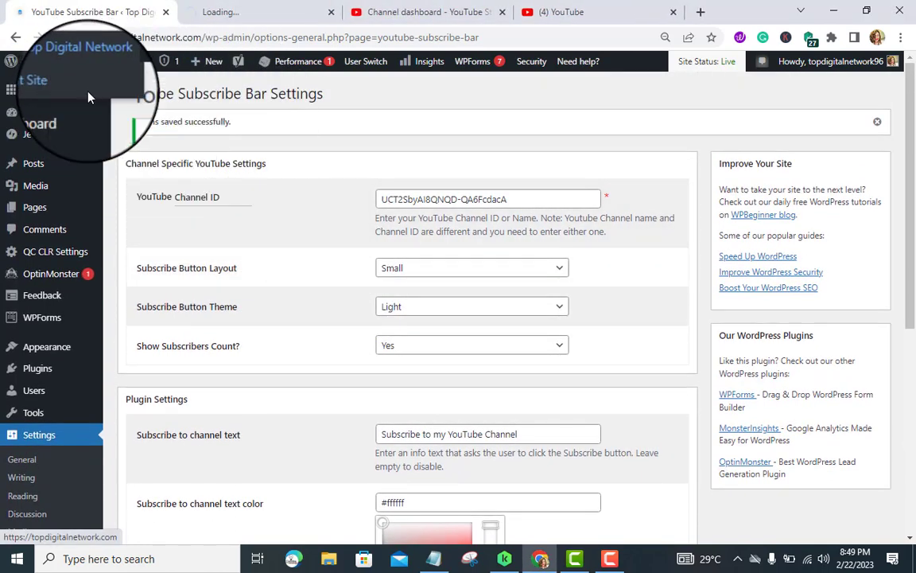
pyautogui.click(252, 13)
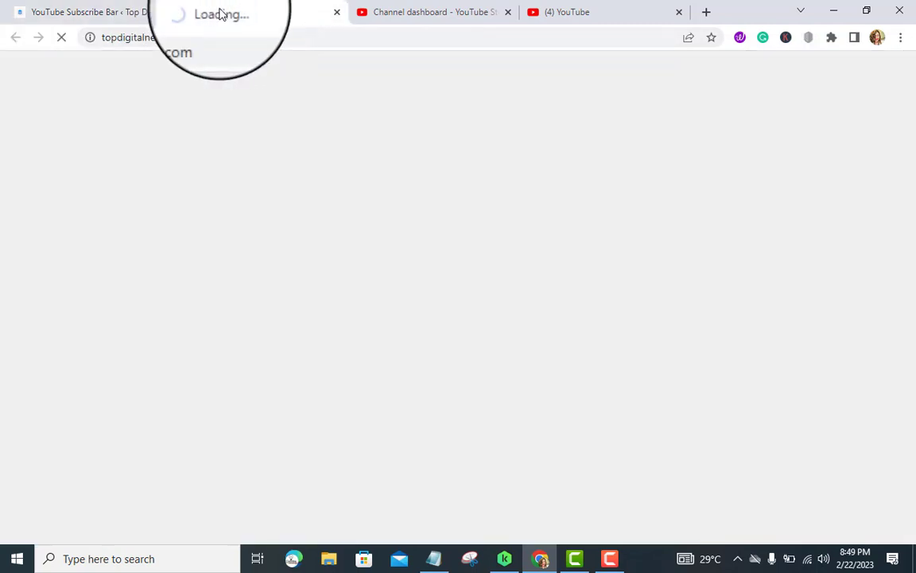
pyautogui.click(87, 11)
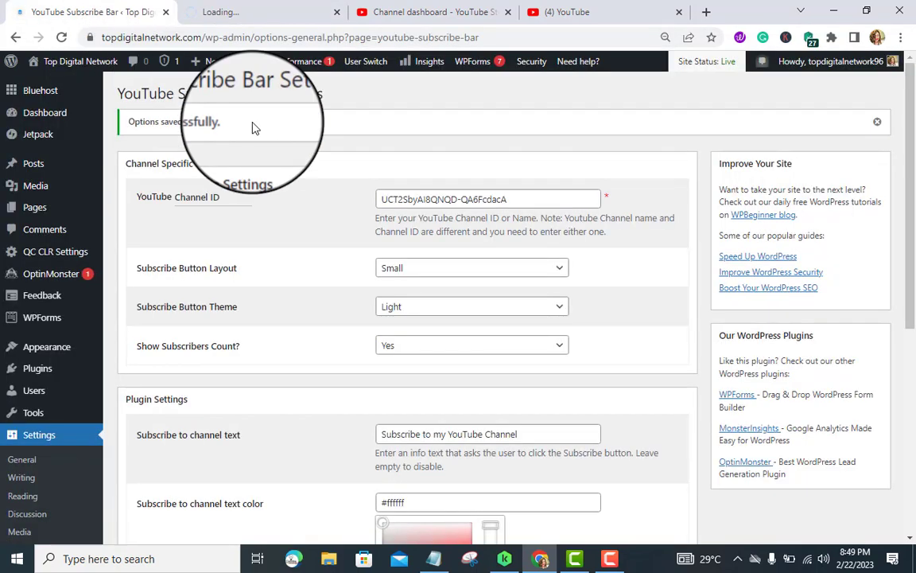
pyautogui.click(265, 17)
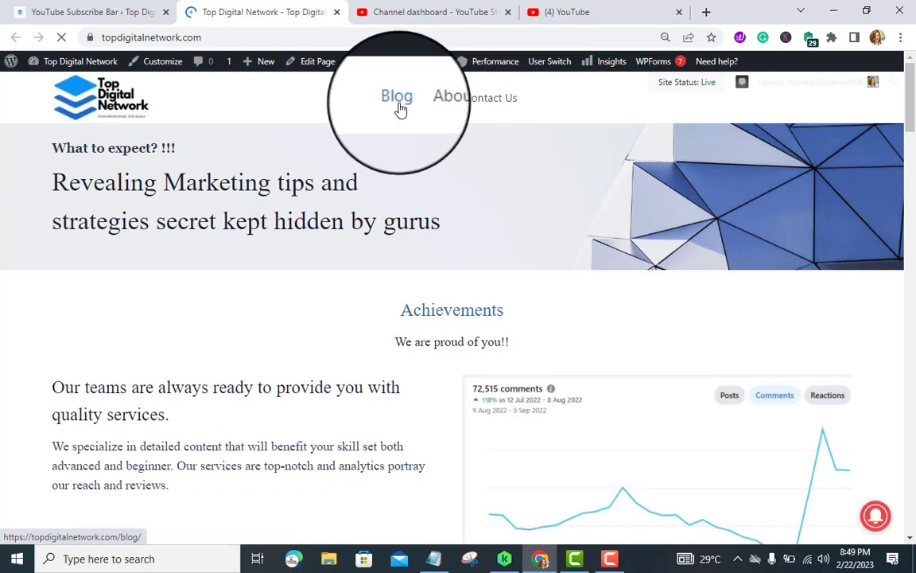
# - From the site's Blog page, open the post "How to Set Up a Google My Business Profile From start to Finish" and look for the subscribe bar
pyautogui.click(400, 110)
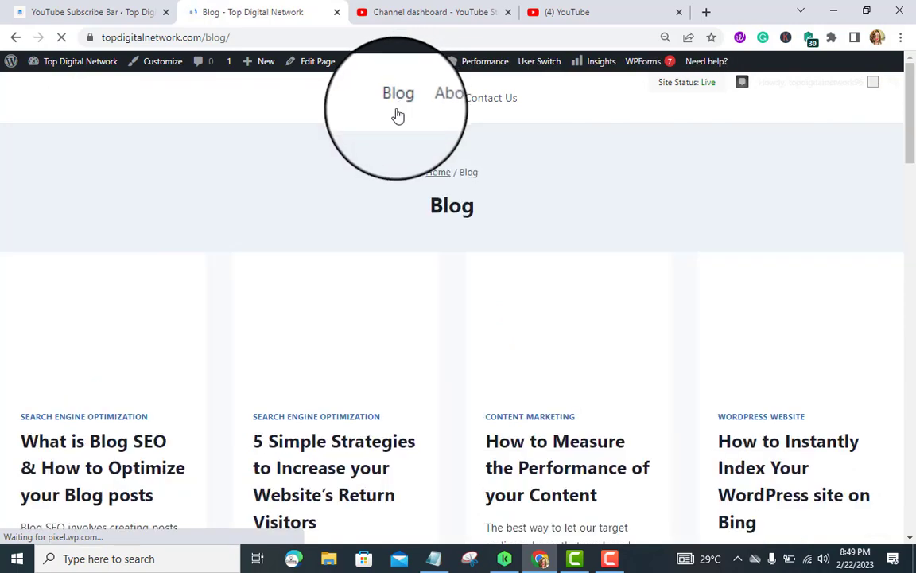
pyautogui.scroll(-3, 344, 283)
pyautogui.scroll(-5, 343, 284)
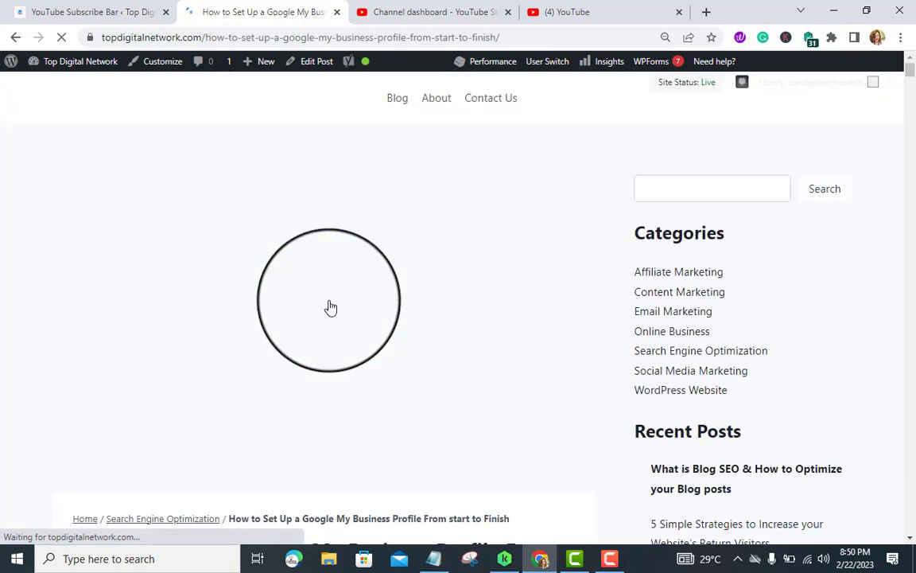
pyautogui.scroll(-3, 331, 307)
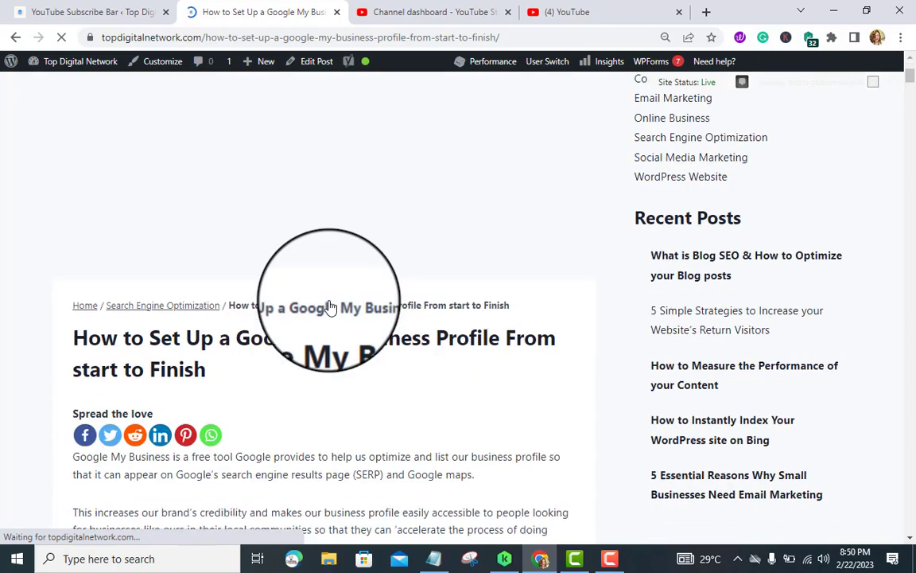
pyautogui.scroll(3, 331, 307)
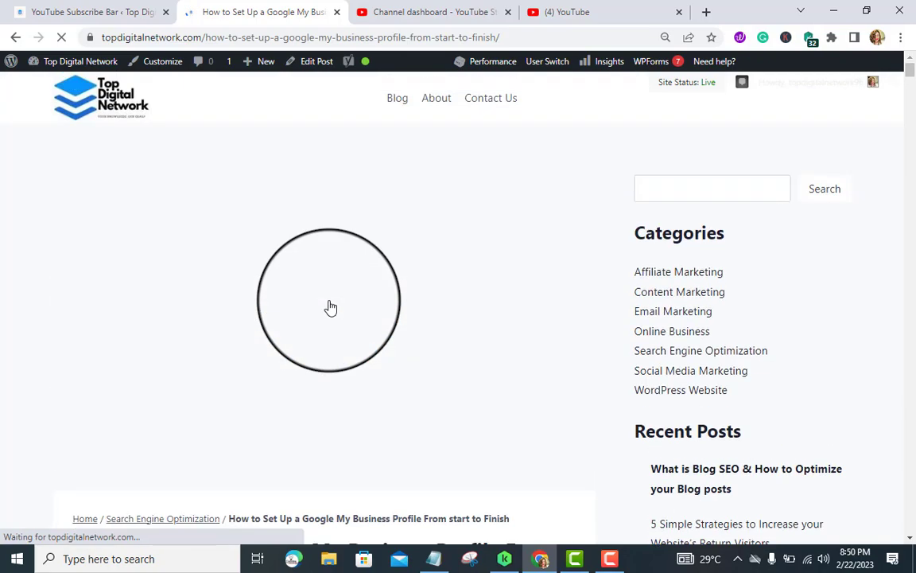
# - Examine the subscribe bar below the embedded video in the Google My Business post and return to the YouTube Subscribe Bar settings
pyautogui.scroll(-7, 331, 307)
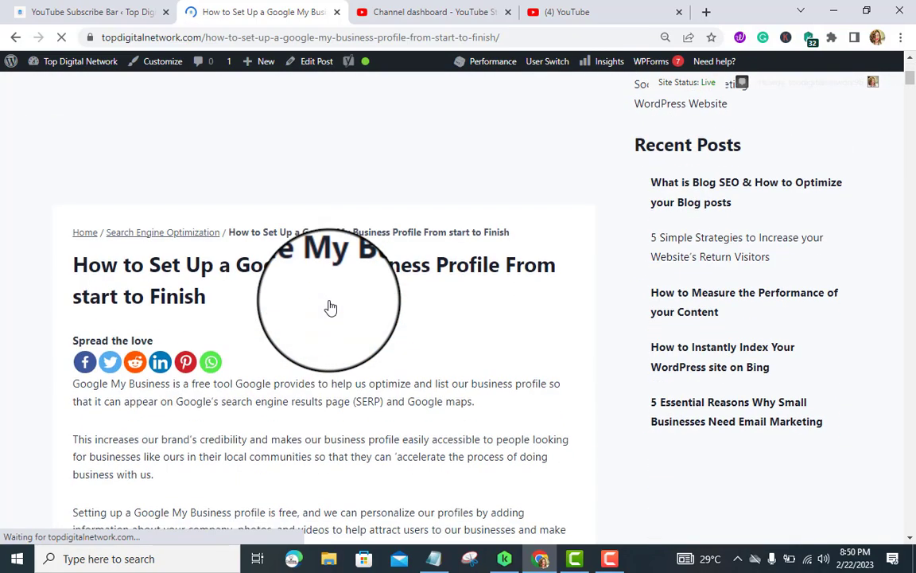
pyautogui.scroll(-5, 331, 307)
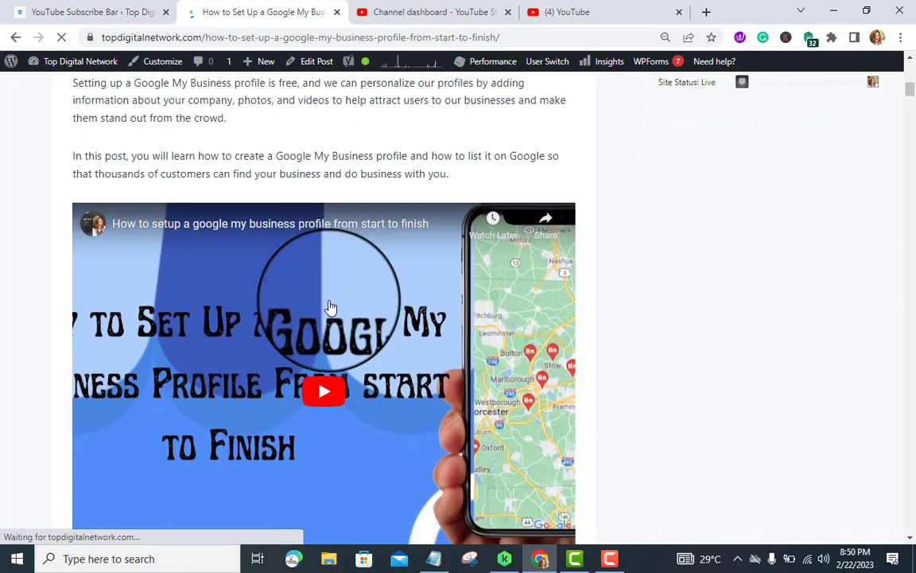
pyautogui.scroll(-1, 330, 307)
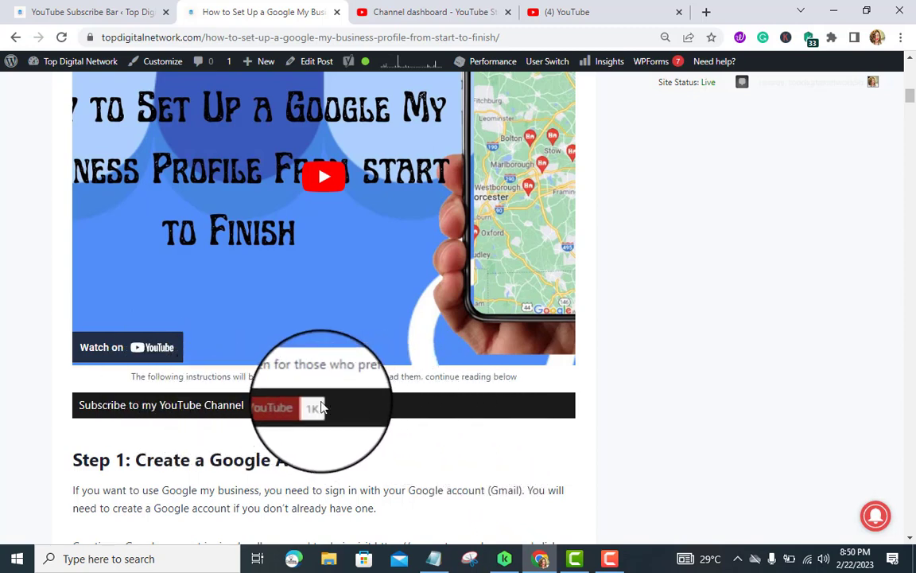
pyautogui.scroll(1, 317, 387)
pyautogui.scroll(-1, 315, 393)
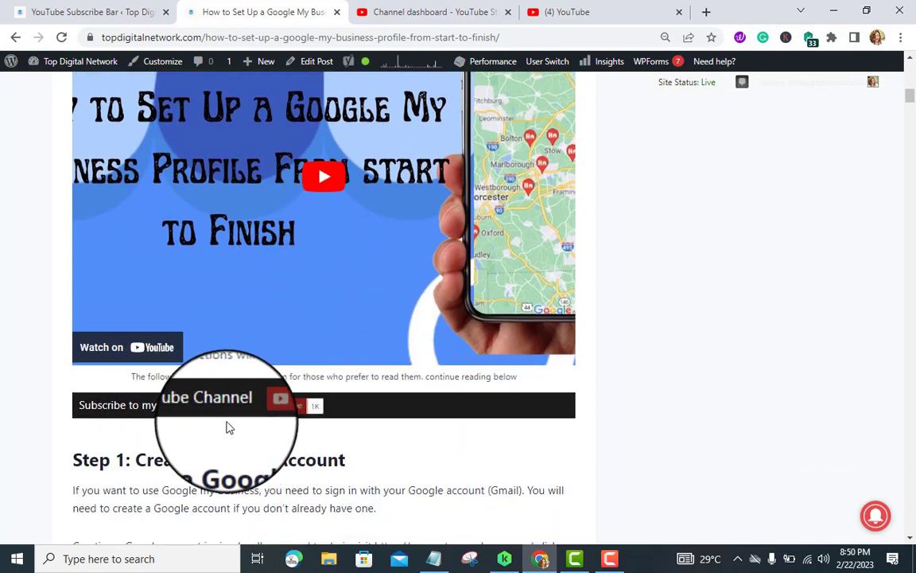
pyautogui.scroll(10, 225, 407)
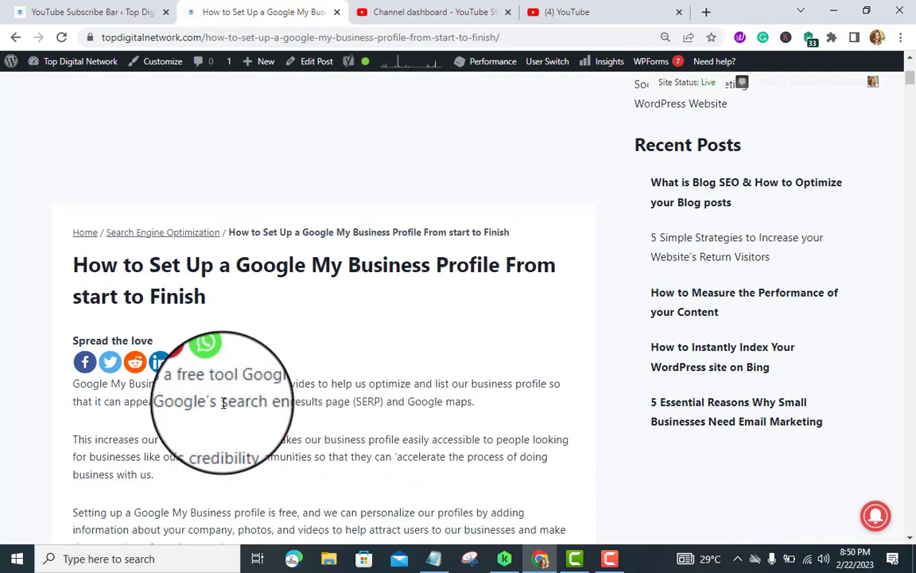
pyautogui.click(91, 12)
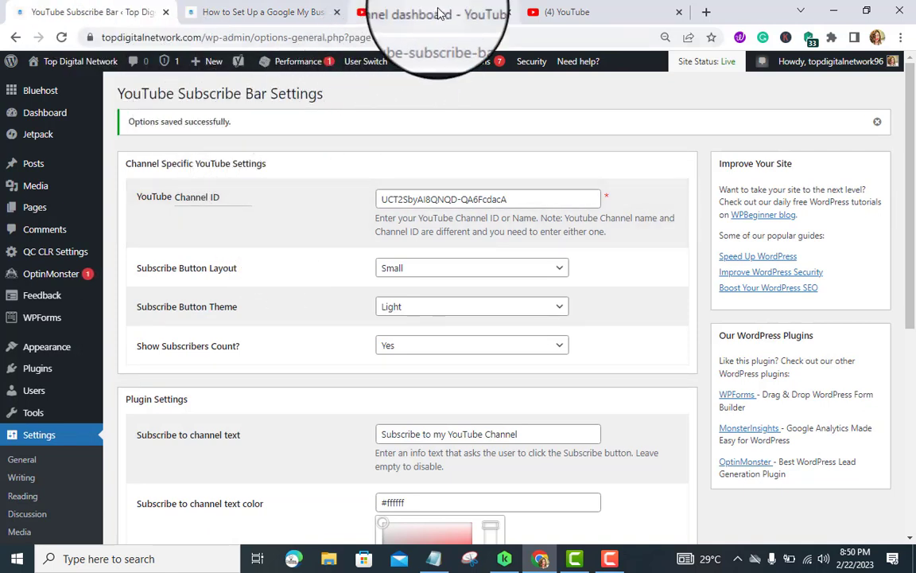
pyautogui.click(701, 12)
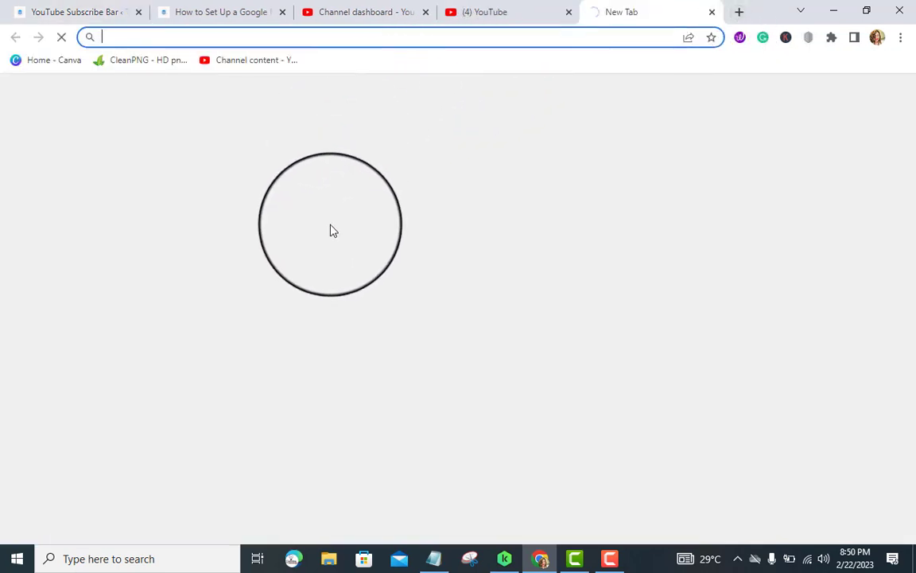
pyautogui.click(336, 37)
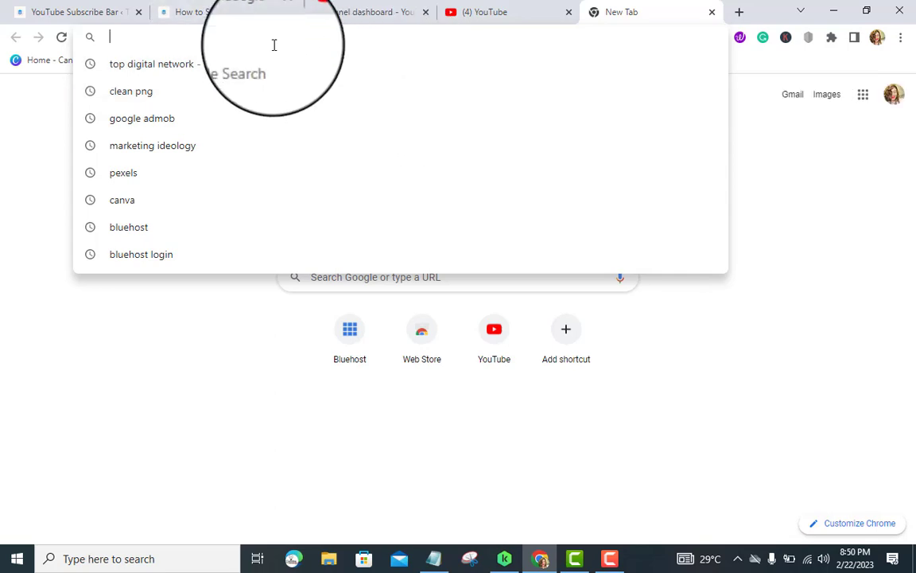
pyautogui.write('https')
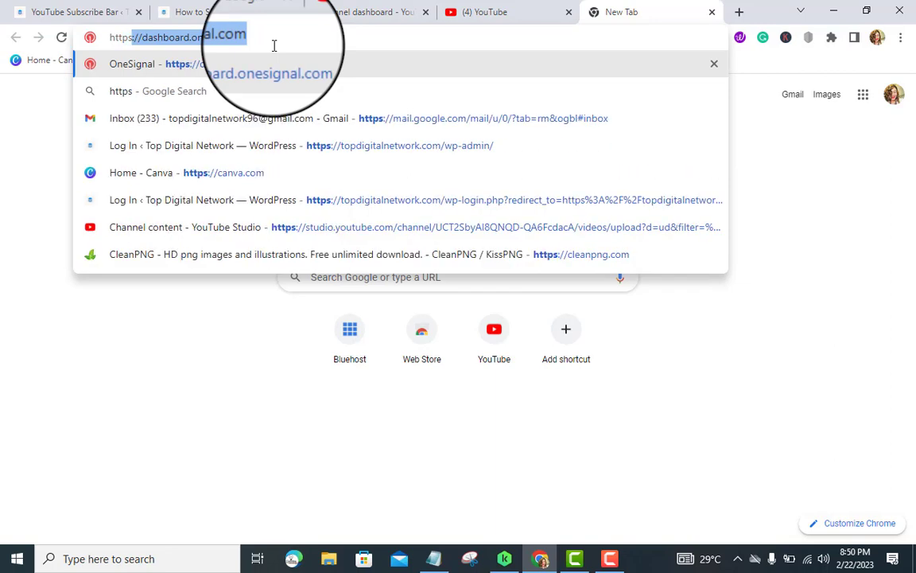
pyautogui.write('://')
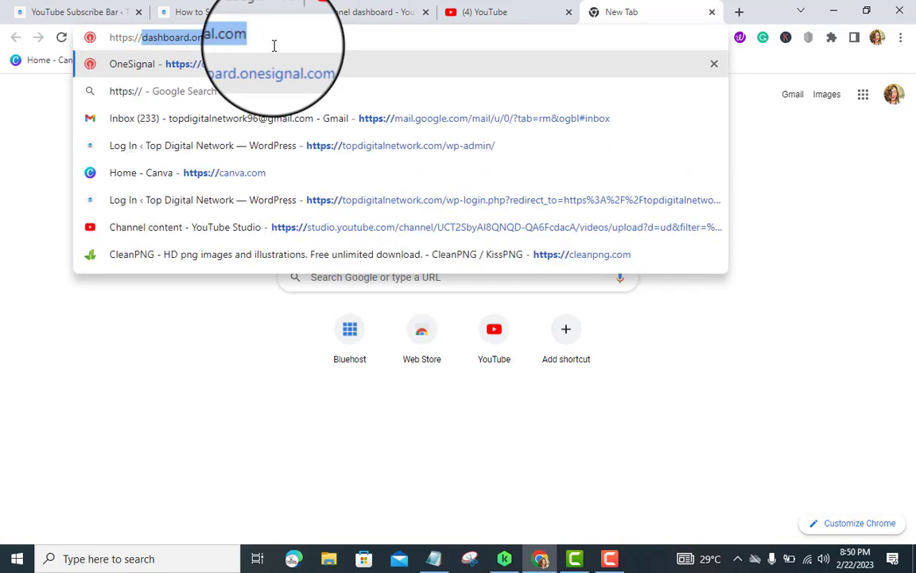
pyautogui.write('de')
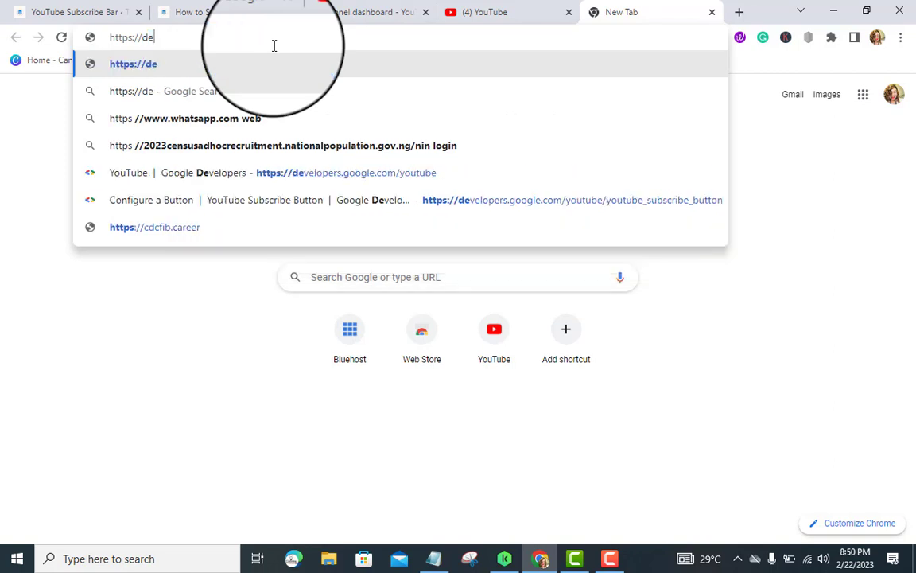
pyautogui.write('velope')
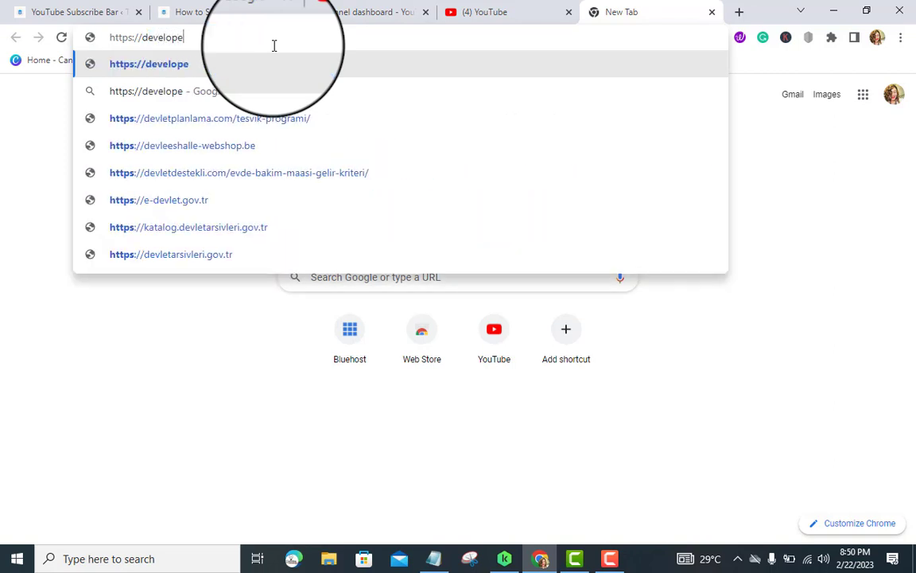
pyautogui.write('rs')
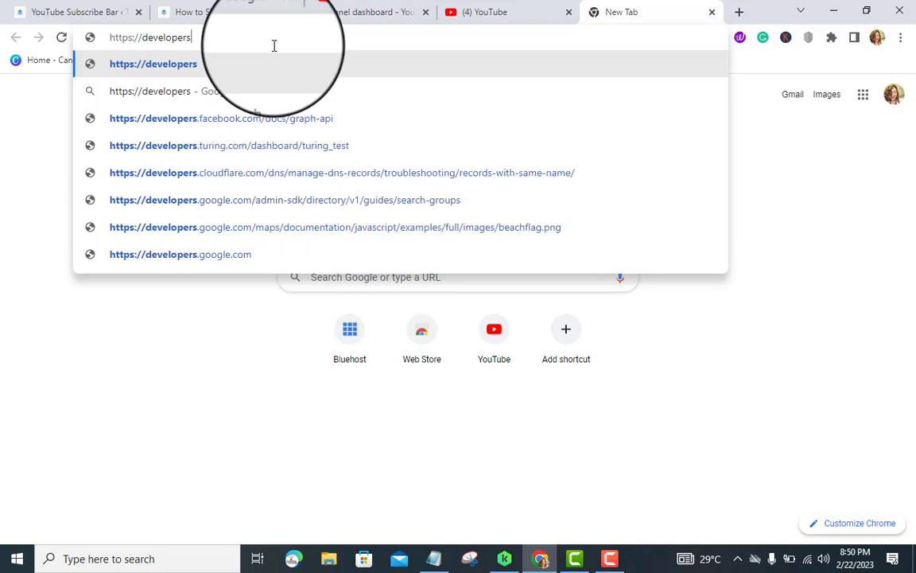
pyautogui.write('.goog')
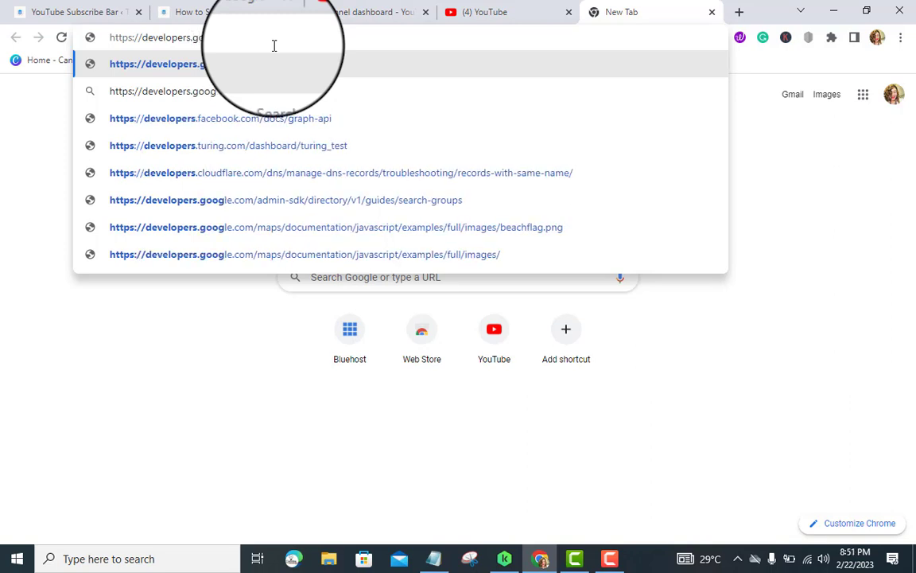
pyautogui.write('le.com')
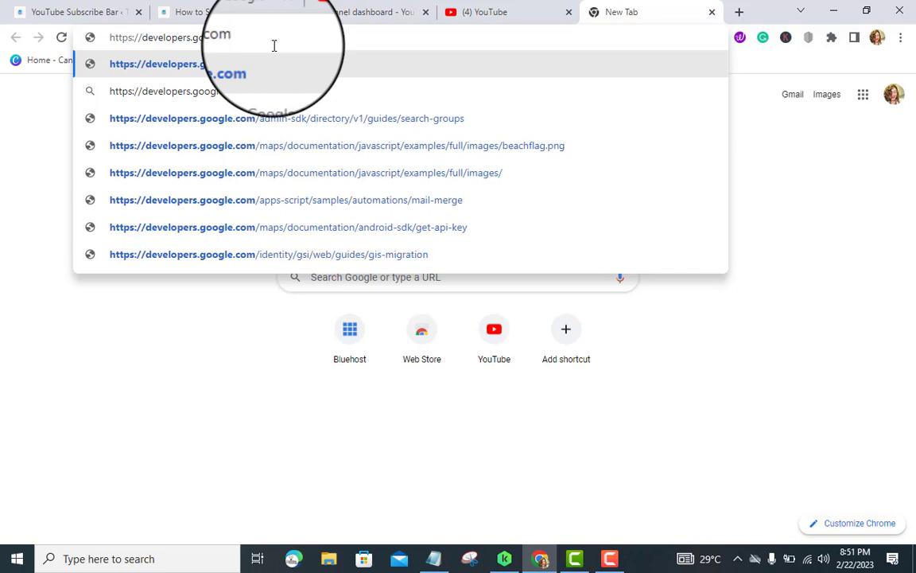
pyautogui.write('/')
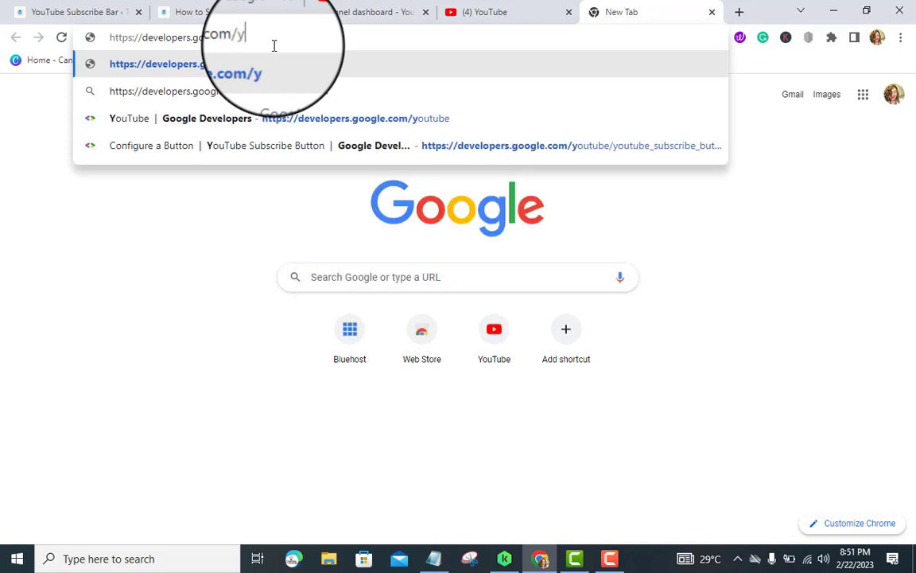
pyautogui.write('youtube')
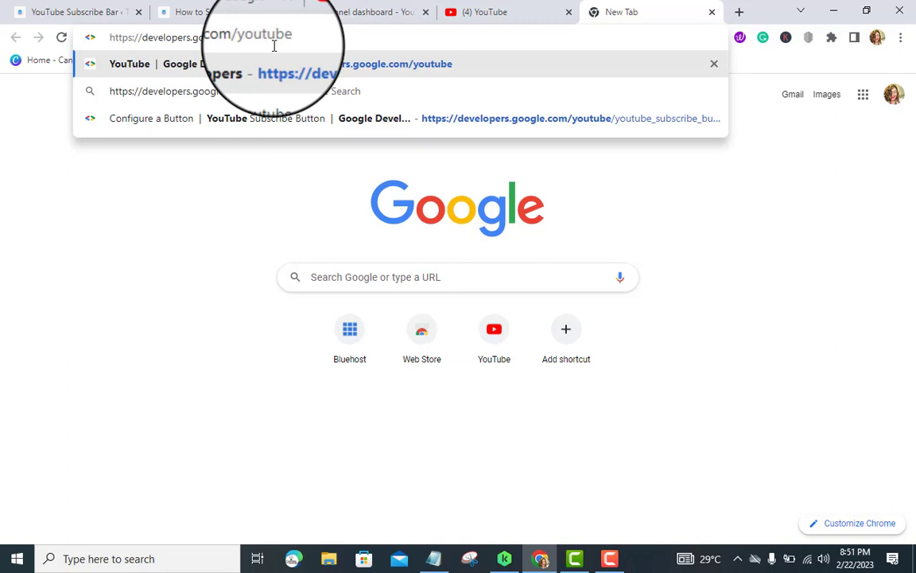
pyautogui.press('Return')
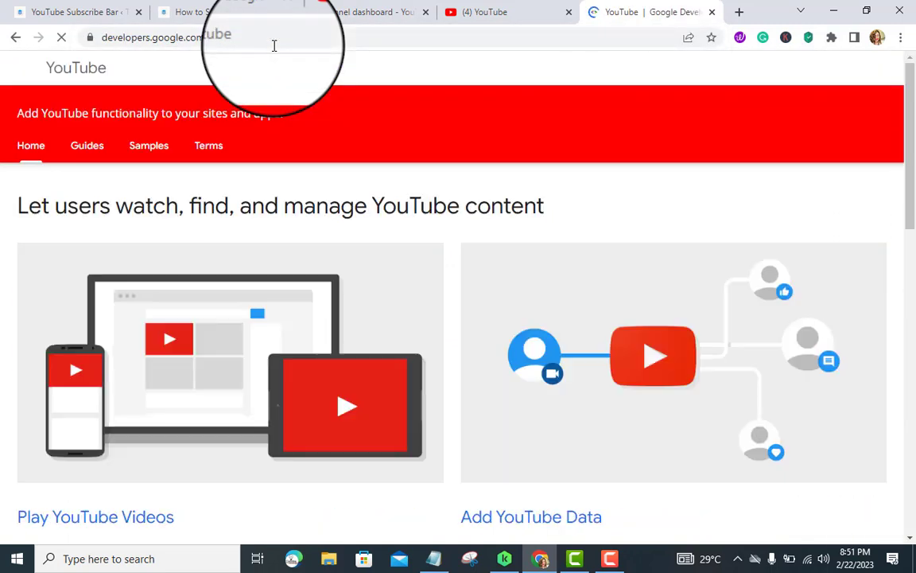
# - Find the subscribe button tool among the additional YouTube features and open its Configure a Button page
pyautogui.scroll(-4, 305, 139)
pyautogui.scroll(4, 307, 148)
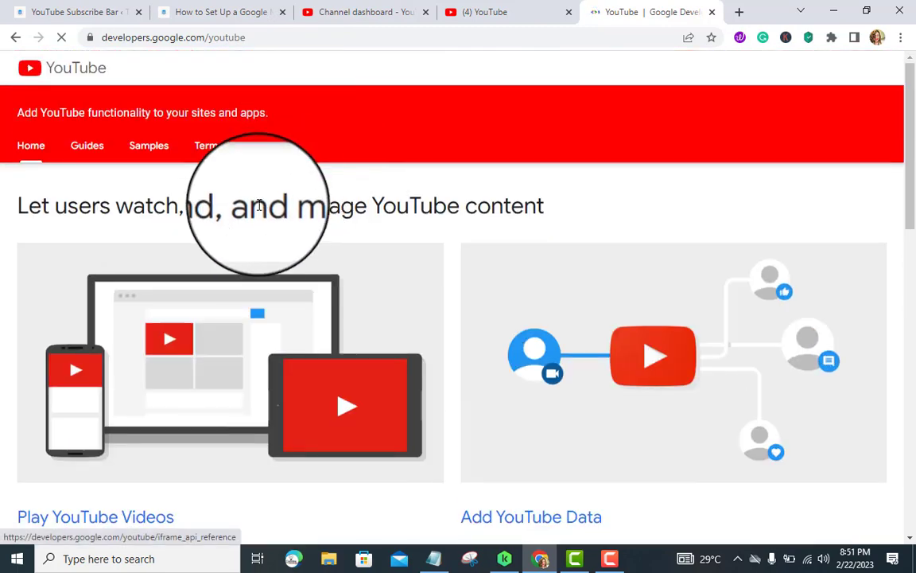
pyautogui.scroll(-4, 198, 230)
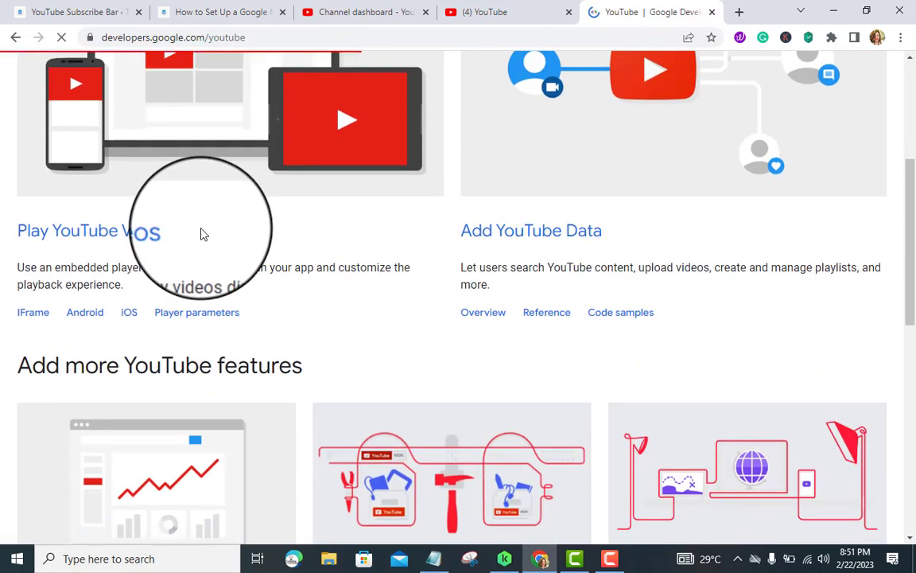
pyautogui.scroll(-2, 201, 234)
pyautogui.scroll(3, 203, 235)
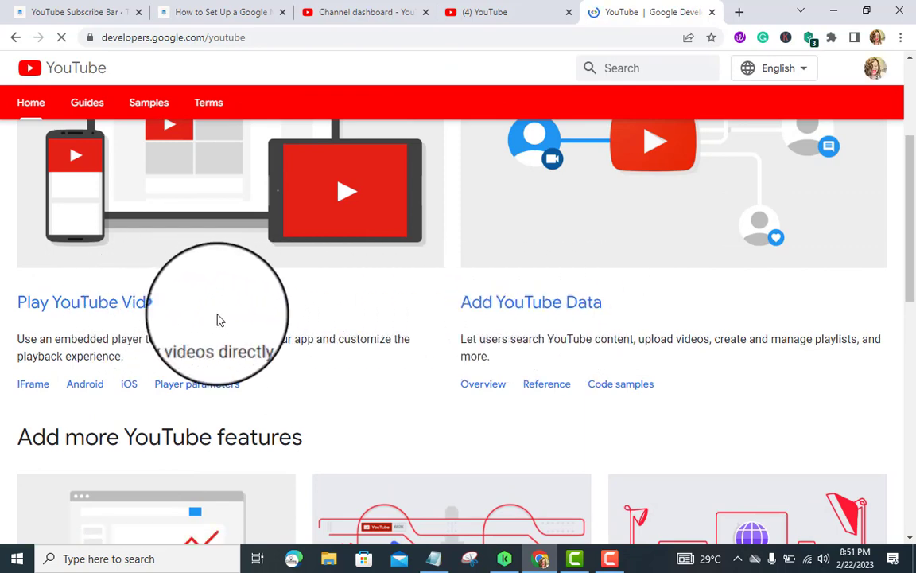
pyautogui.scroll(-5, 221, 319)
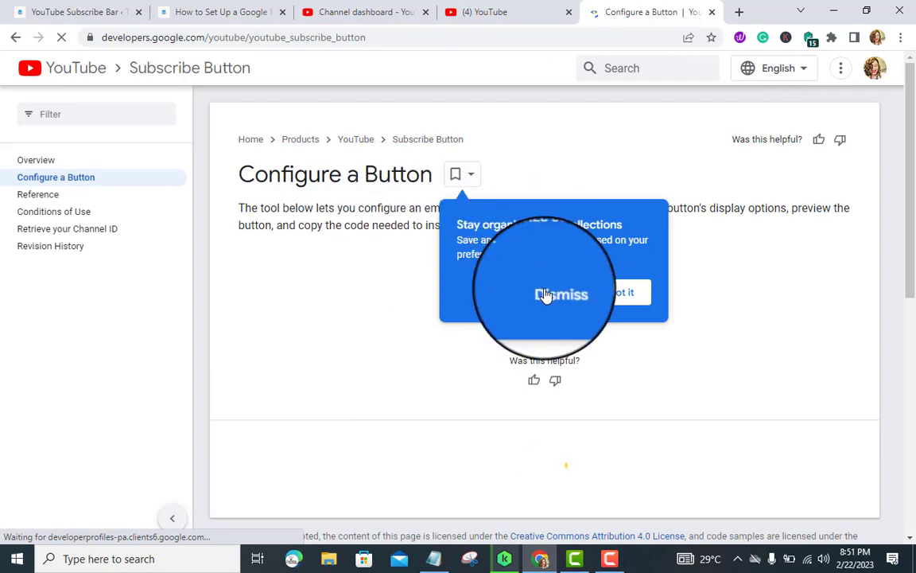
# - Look over the Configure a Button page and dismiss the notice about organizing content with collections
pyautogui.scroll(-5, 448, 314)
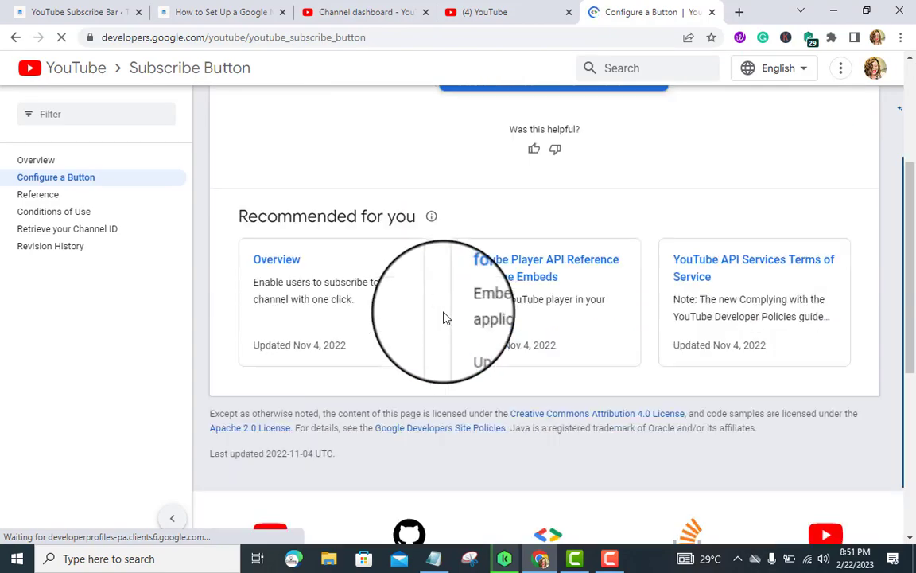
pyautogui.scroll(2, 445, 312)
pyautogui.scroll(-3, 445, 311)
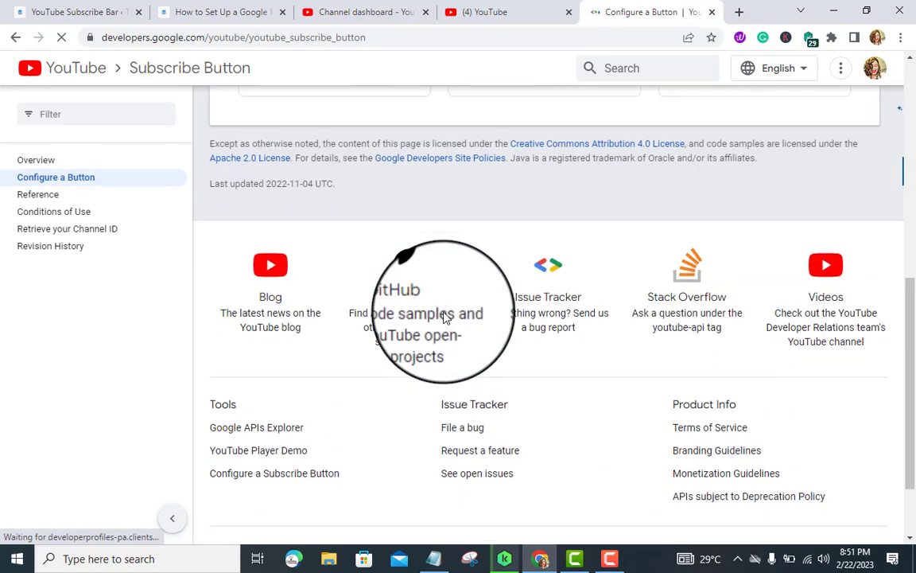
pyautogui.scroll(5, 447, 316)
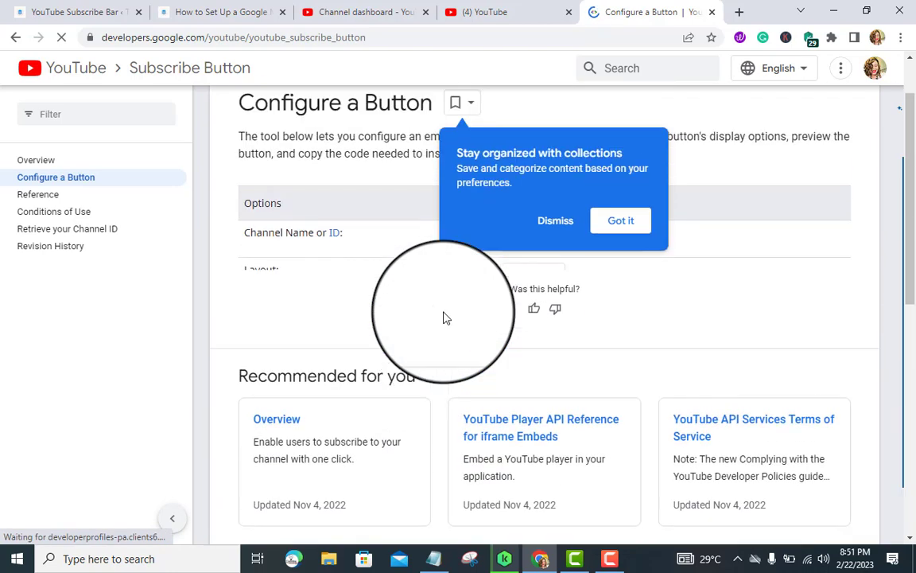
pyautogui.click(621, 224)
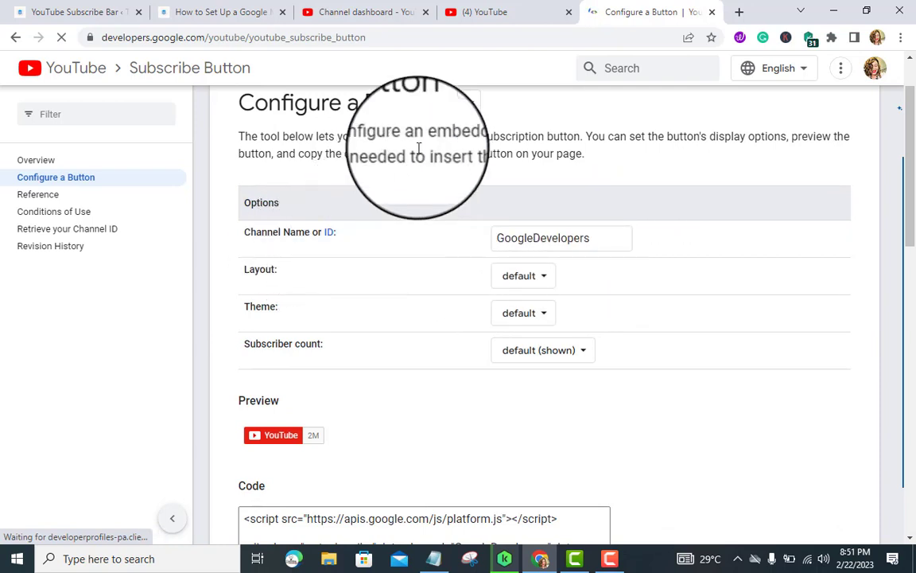
# - Copy the channel ID from YouTube's advanced settings and paste it as the channel name or ID of the subscribe button being configured
pyautogui.click(481, 11)
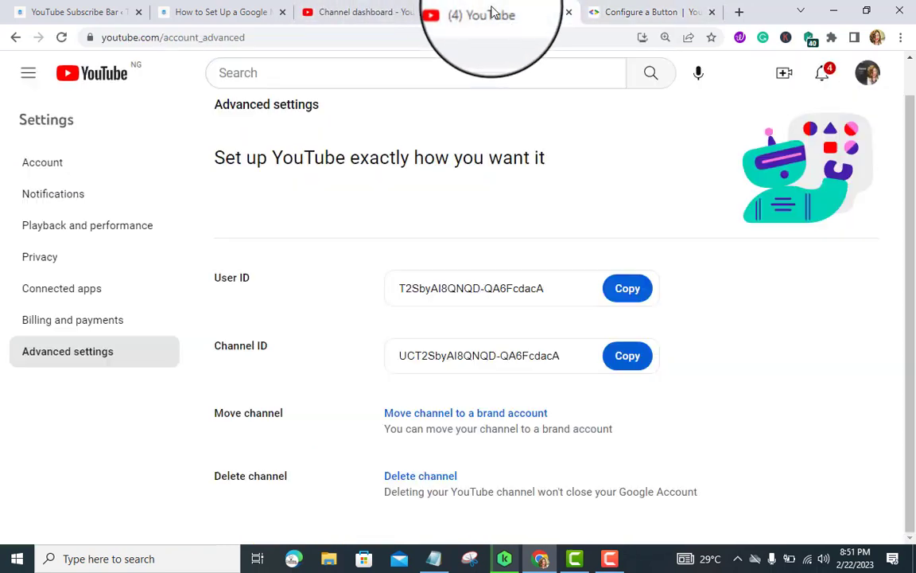
pyautogui.click(627, 355)
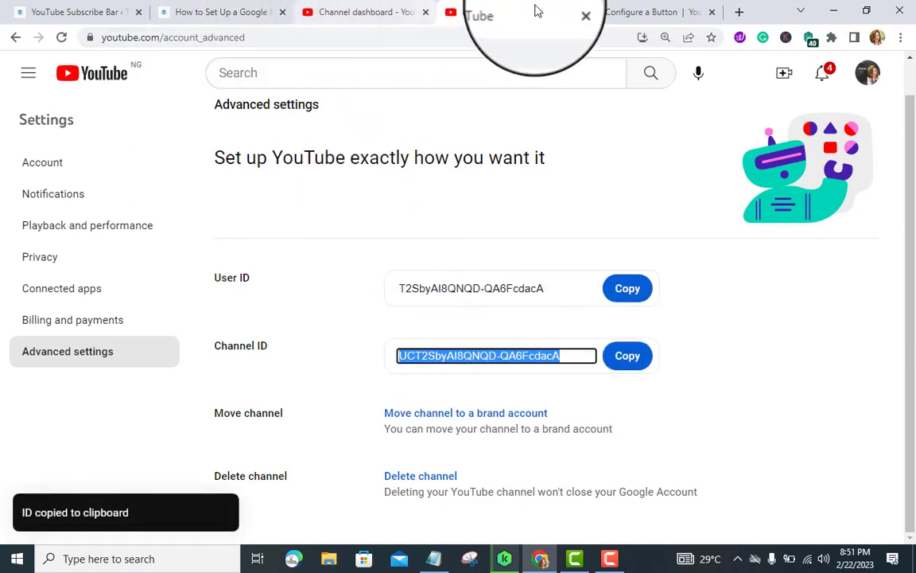
pyautogui.click(634, 13)
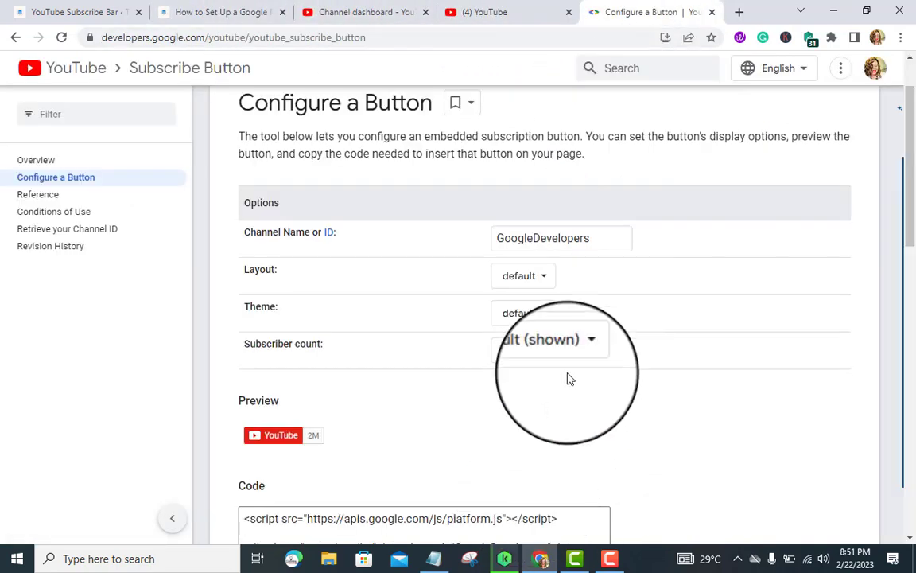
pyautogui.click(586, 238)
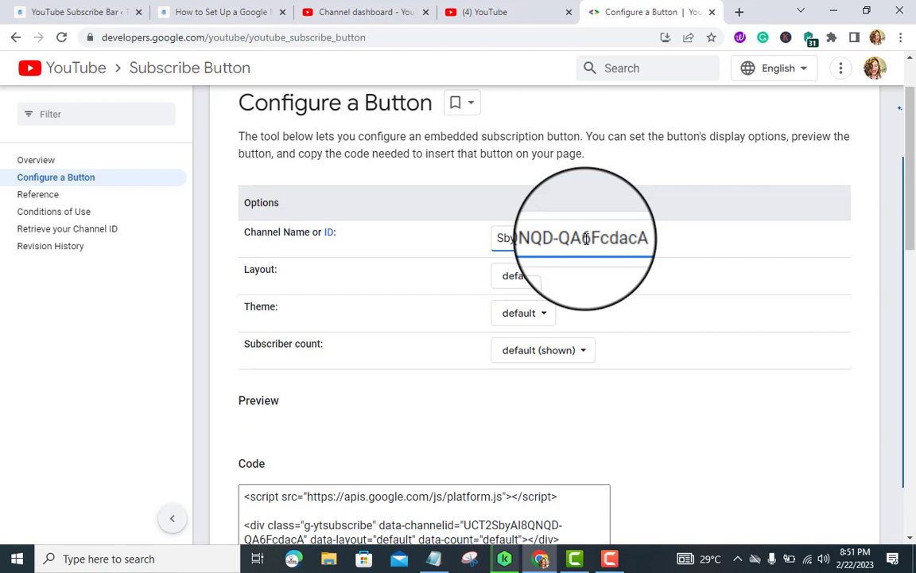
pyautogui.click(697, 381)
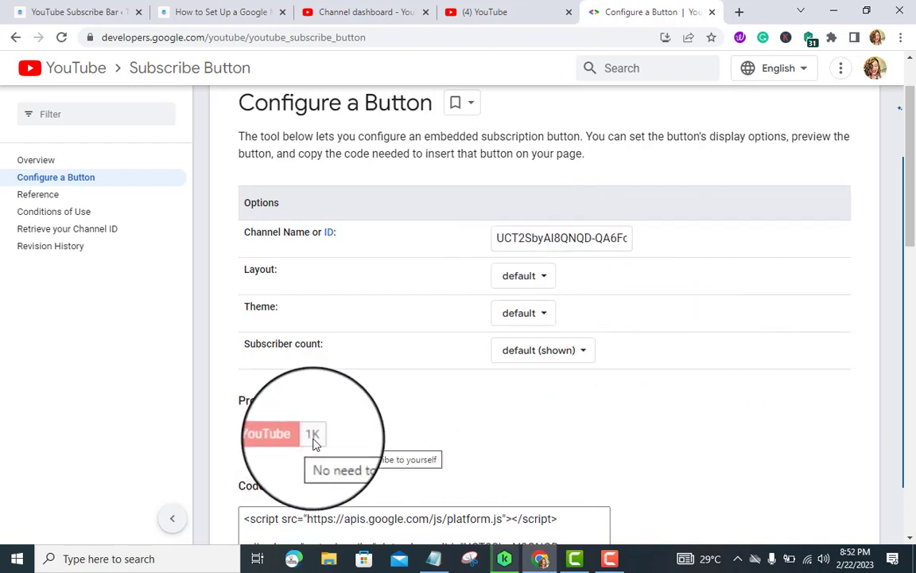
# - Set the subscribe button's layout to full and check its preview
pyautogui.click(535, 277)
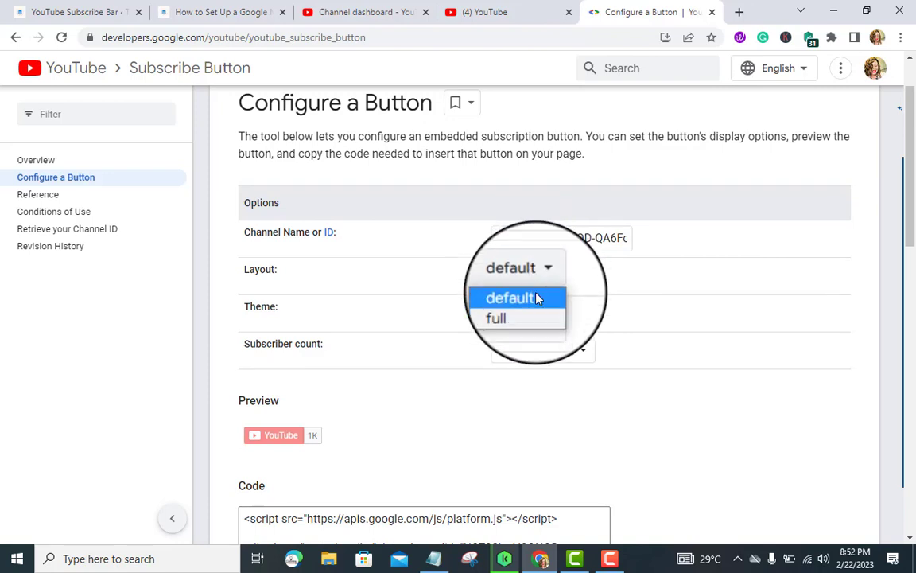
pyautogui.click(525, 312)
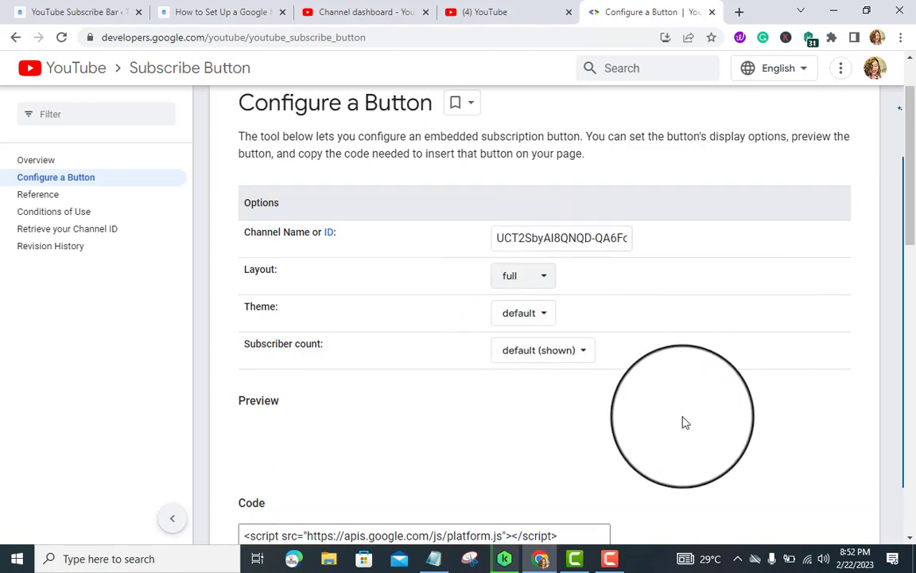
pyautogui.scroll(-1, 685, 422)
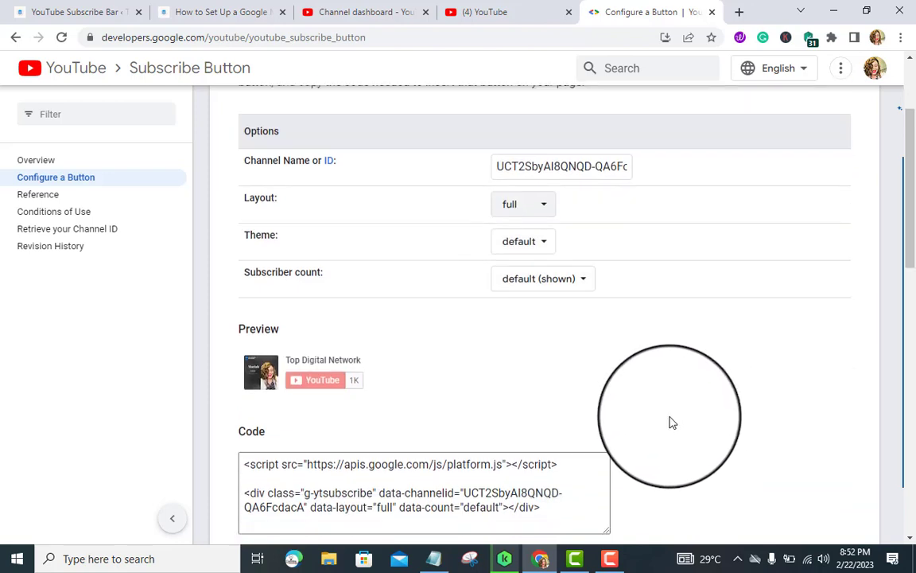
# - Preview the subscribe button in the dark theme and set the theme back to default
pyautogui.click(541, 243)
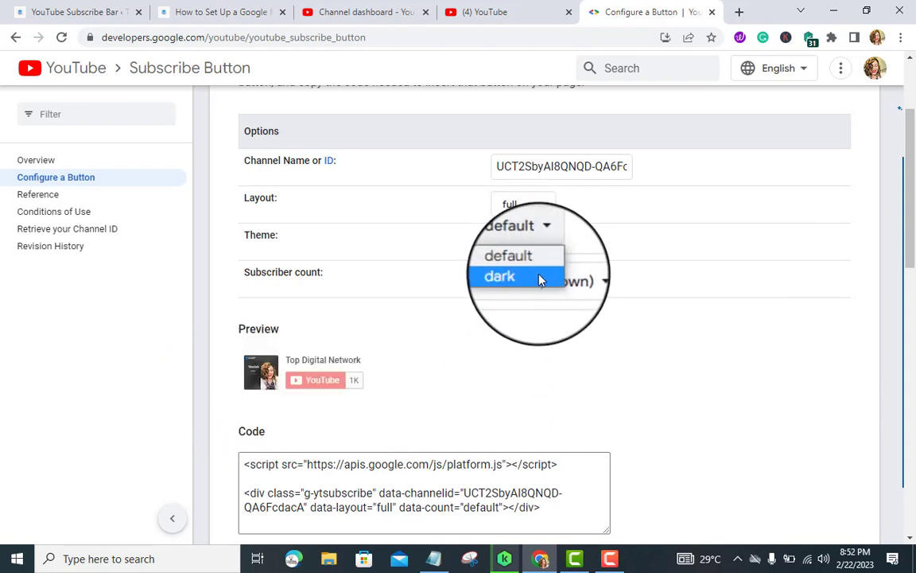
pyautogui.click(541, 280)
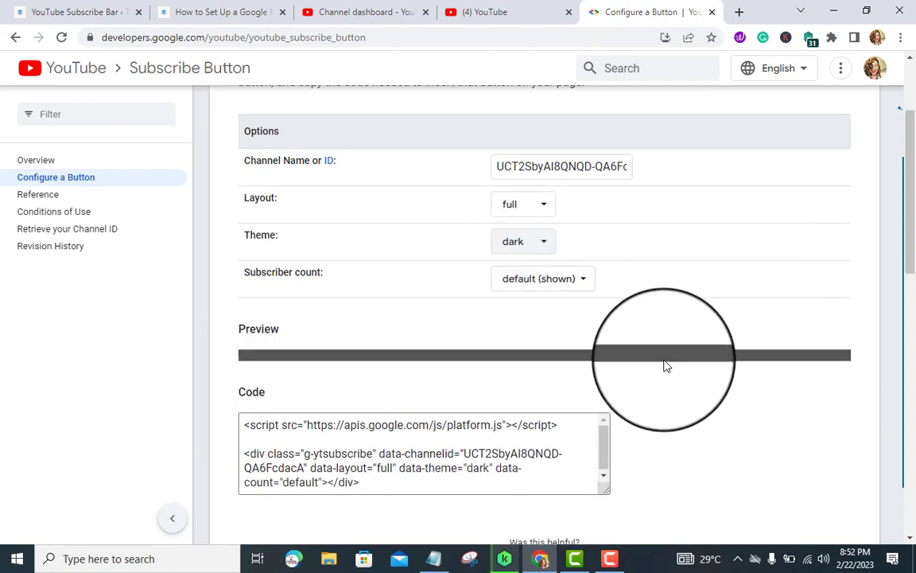
pyautogui.scroll(-1, 677, 401)
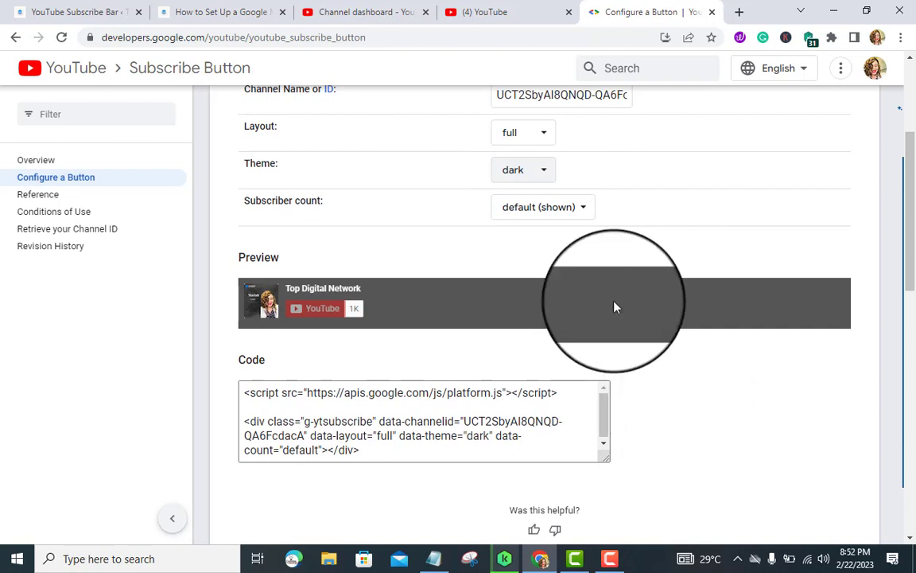
pyautogui.click(554, 182)
pyautogui.click(549, 189)
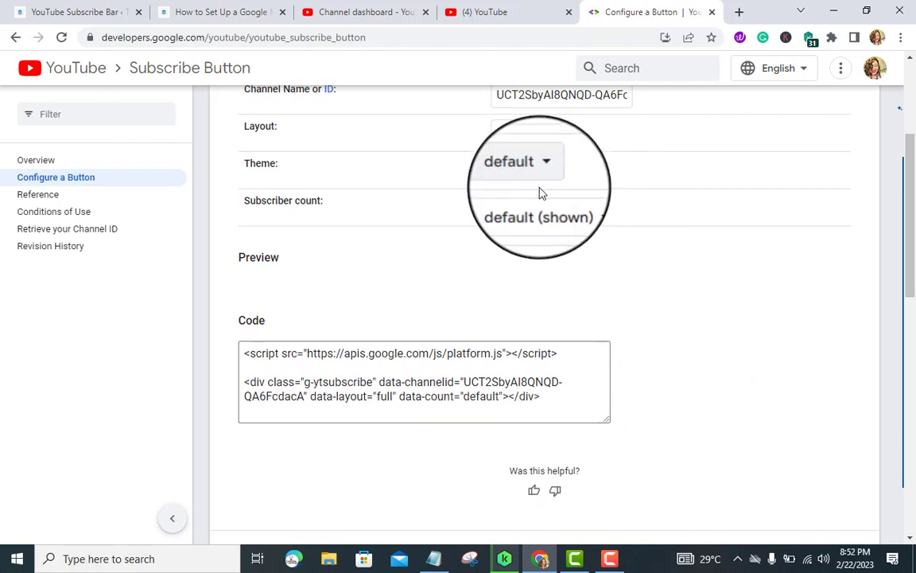